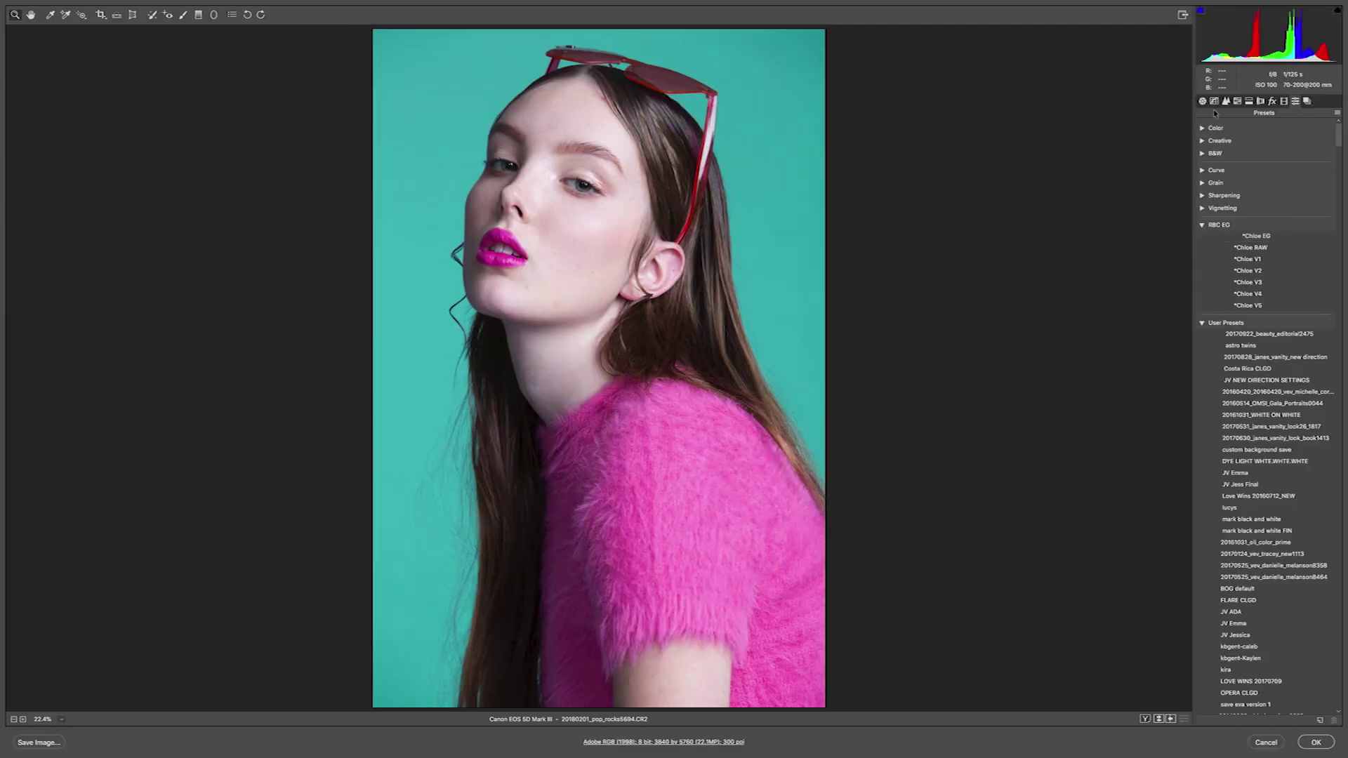
# Browse the preset groups and preview the C - Agfa Scala 200 and Fuji film presets on the portrait.
pyautogui.click(1202, 102)
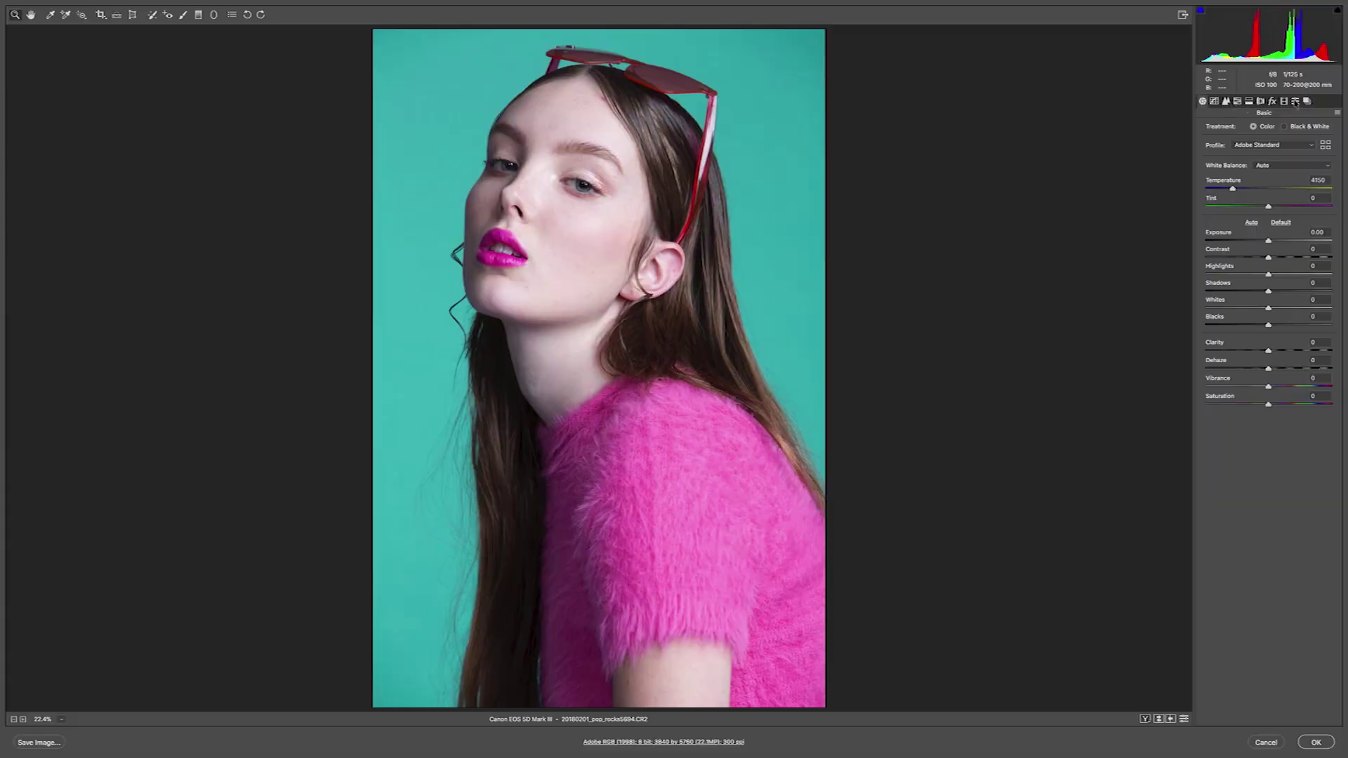
pyautogui.click(1295, 101)
pyautogui.click(1202, 225)
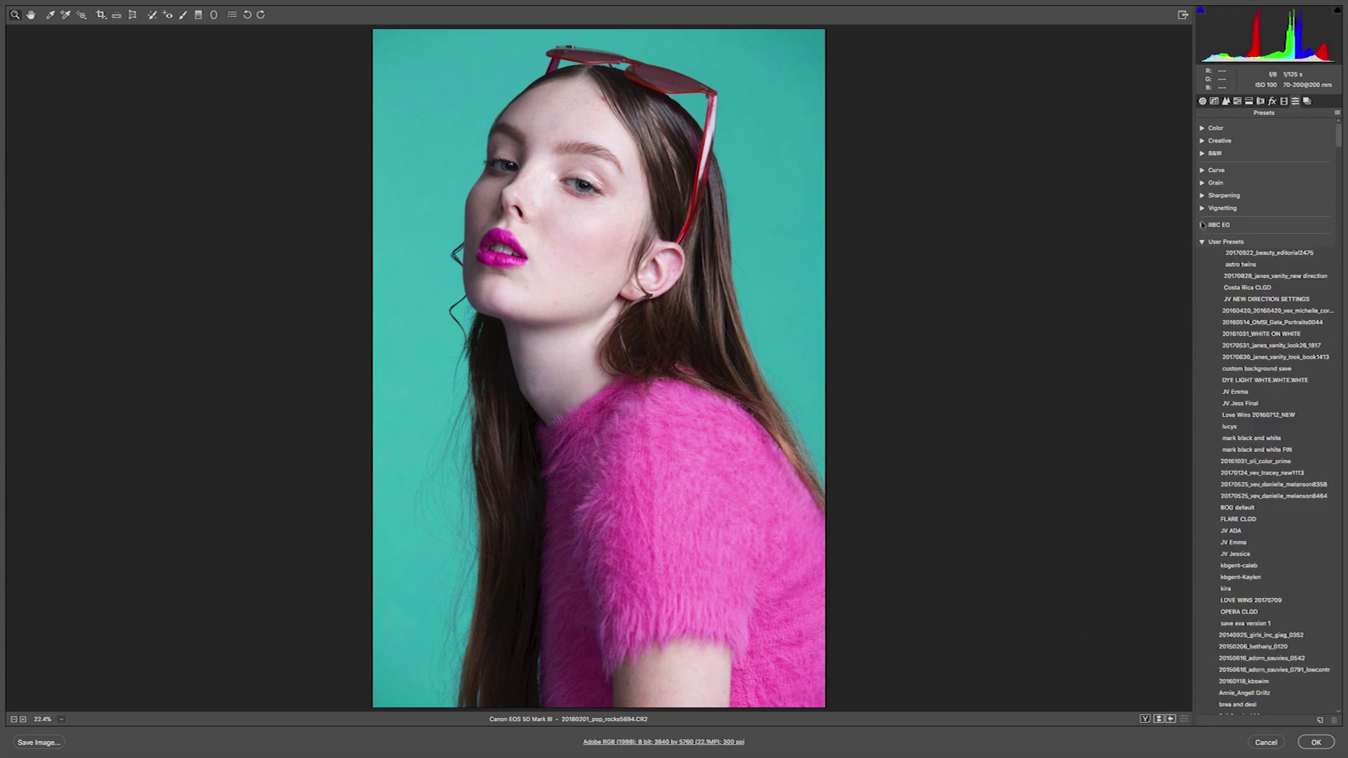
pyautogui.click(1202, 242)
pyautogui.moveTo(1339, 137); pyautogui.dragTo(1330, 177)
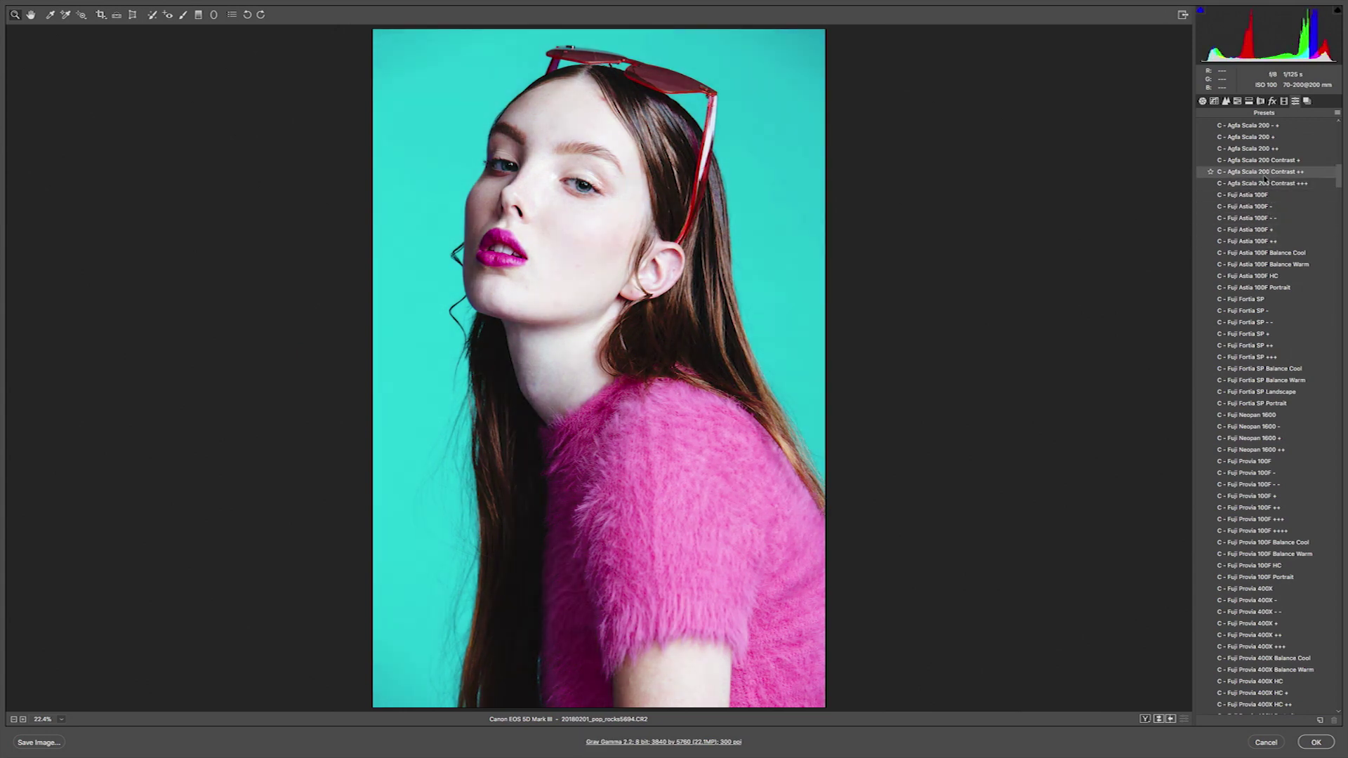
pyautogui.click(1249, 148)
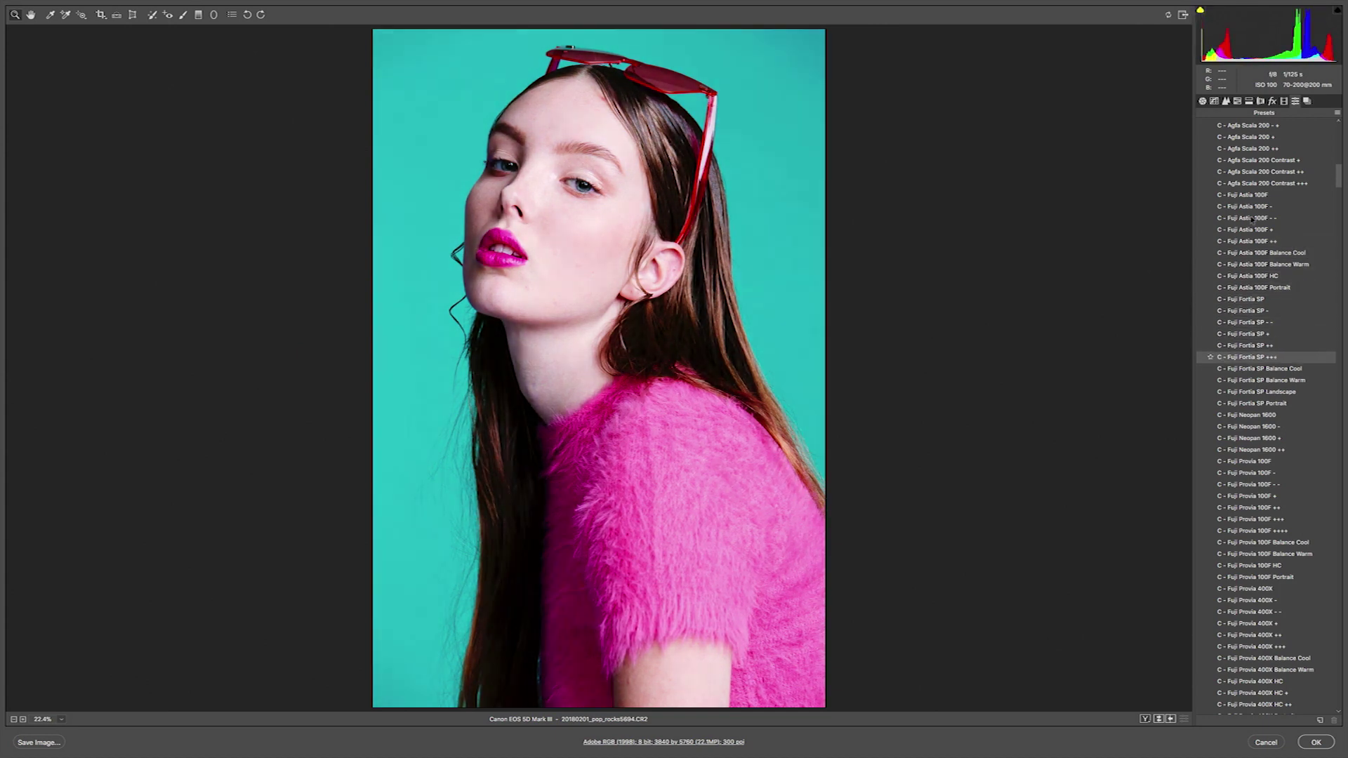
# Review the Lens Corrections, Split Toning, HSL Adjustments, Detail and Basic settings of the unedited portrait.
pyautogui.click(1272, 102)
pyautogui.click(1260, 102)
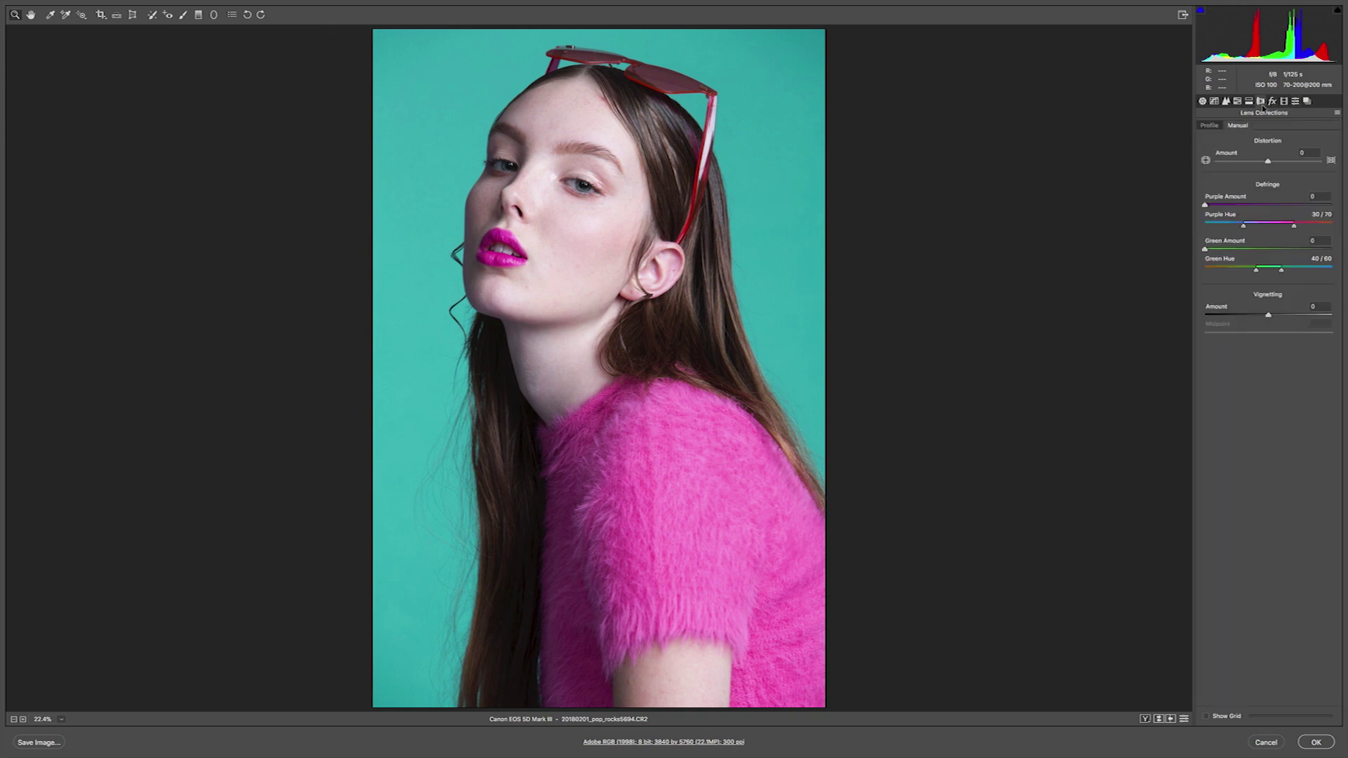
pyautogui.click(1248, 102)
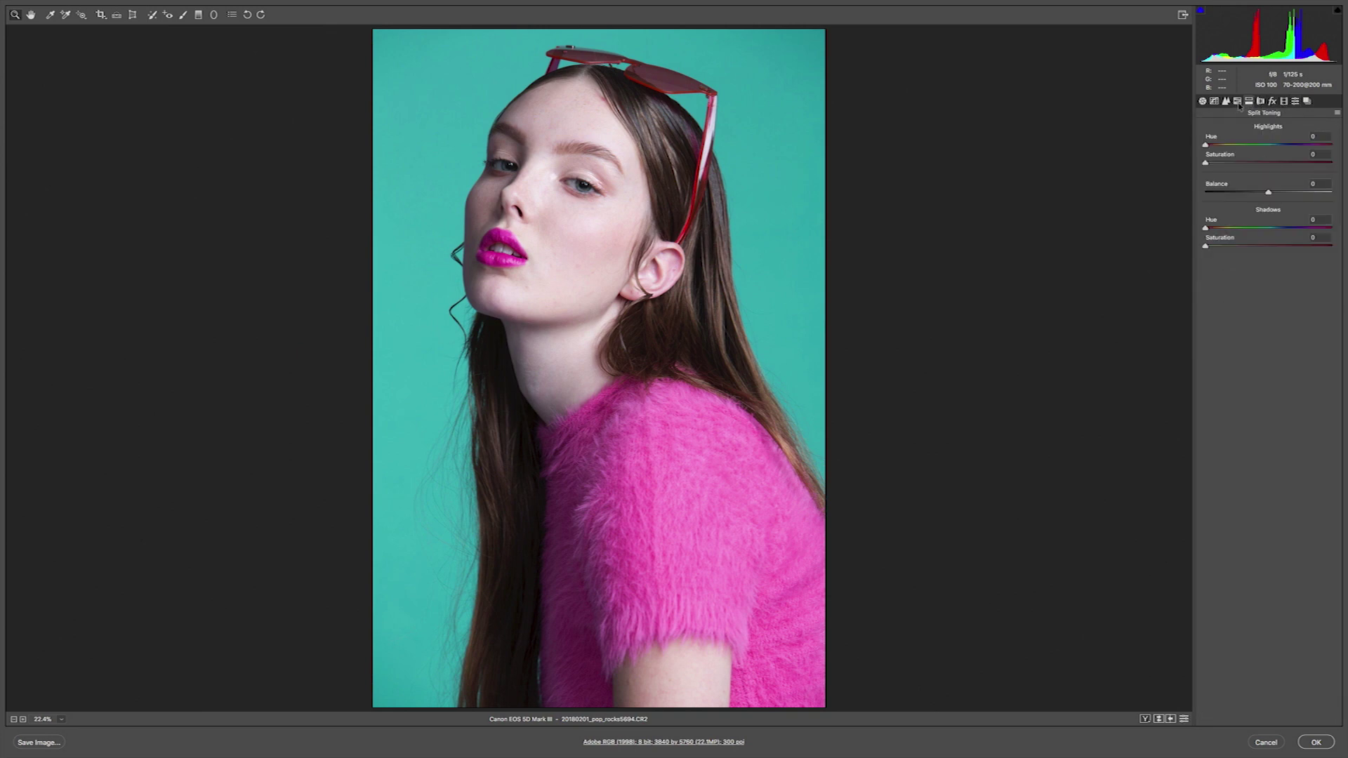
pyautogui.click(1237, 102)
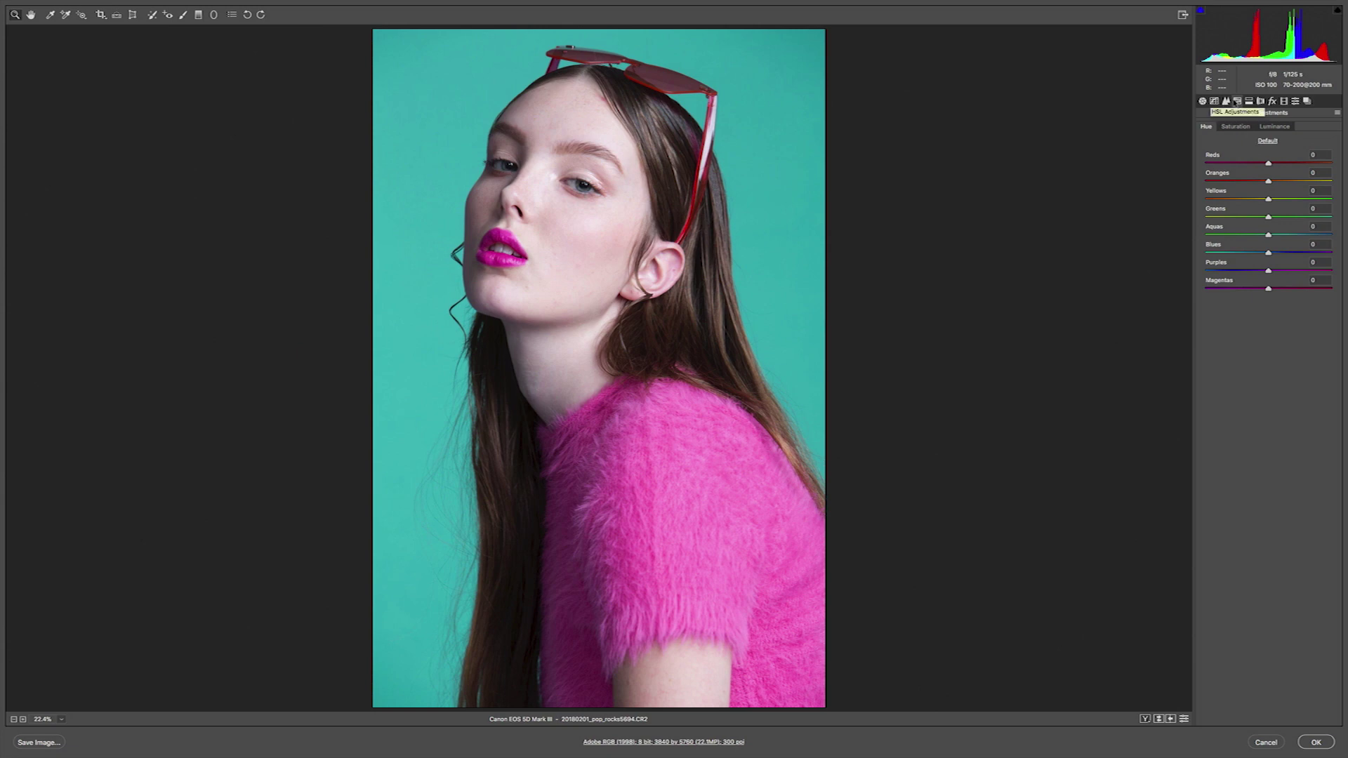
pyautogui.click(1225, 101)
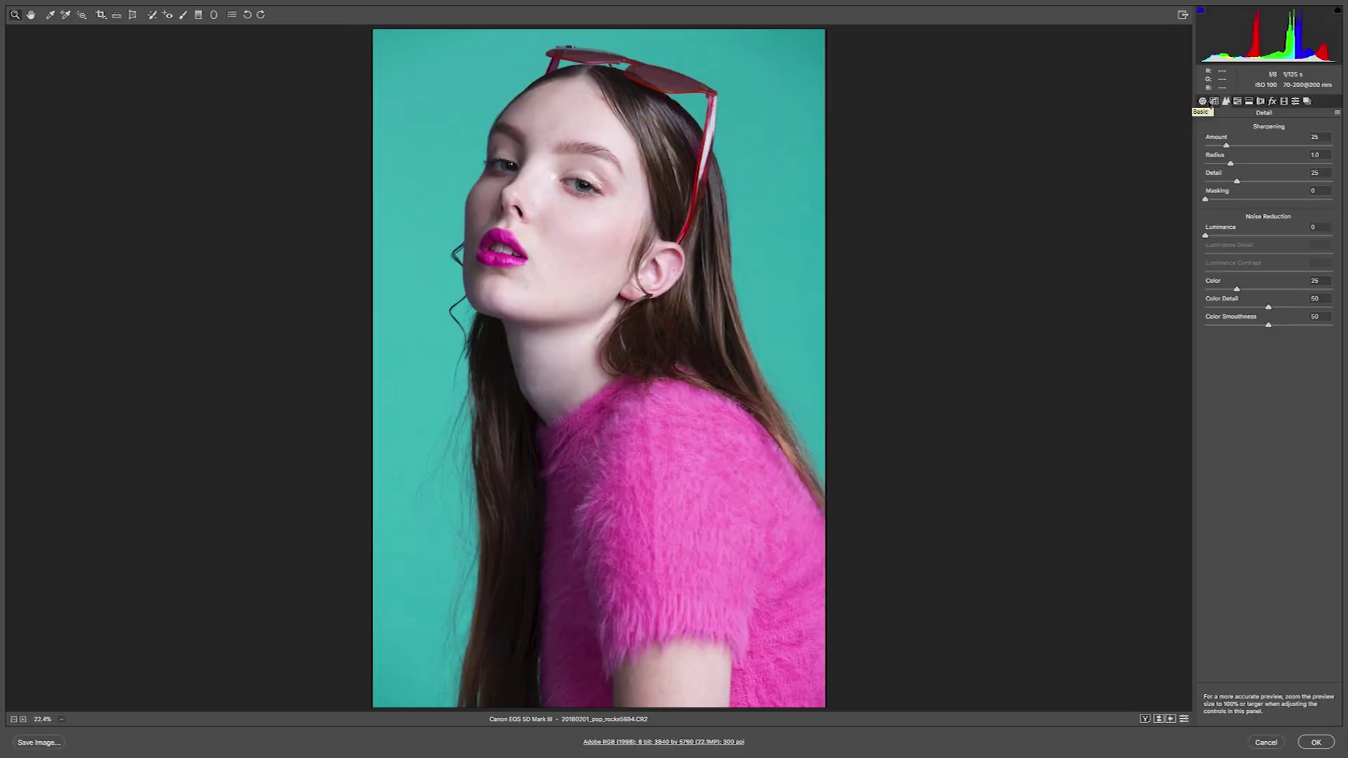
pyautogui.click(1205, 102)
# Apply the C - Fuji Provia 100F preset and refine it with temperature 4400, exposure -0.25, contrast -22, highlights -33, shadows +20 and blacks +32.
pyautogui.click(1295, 101)
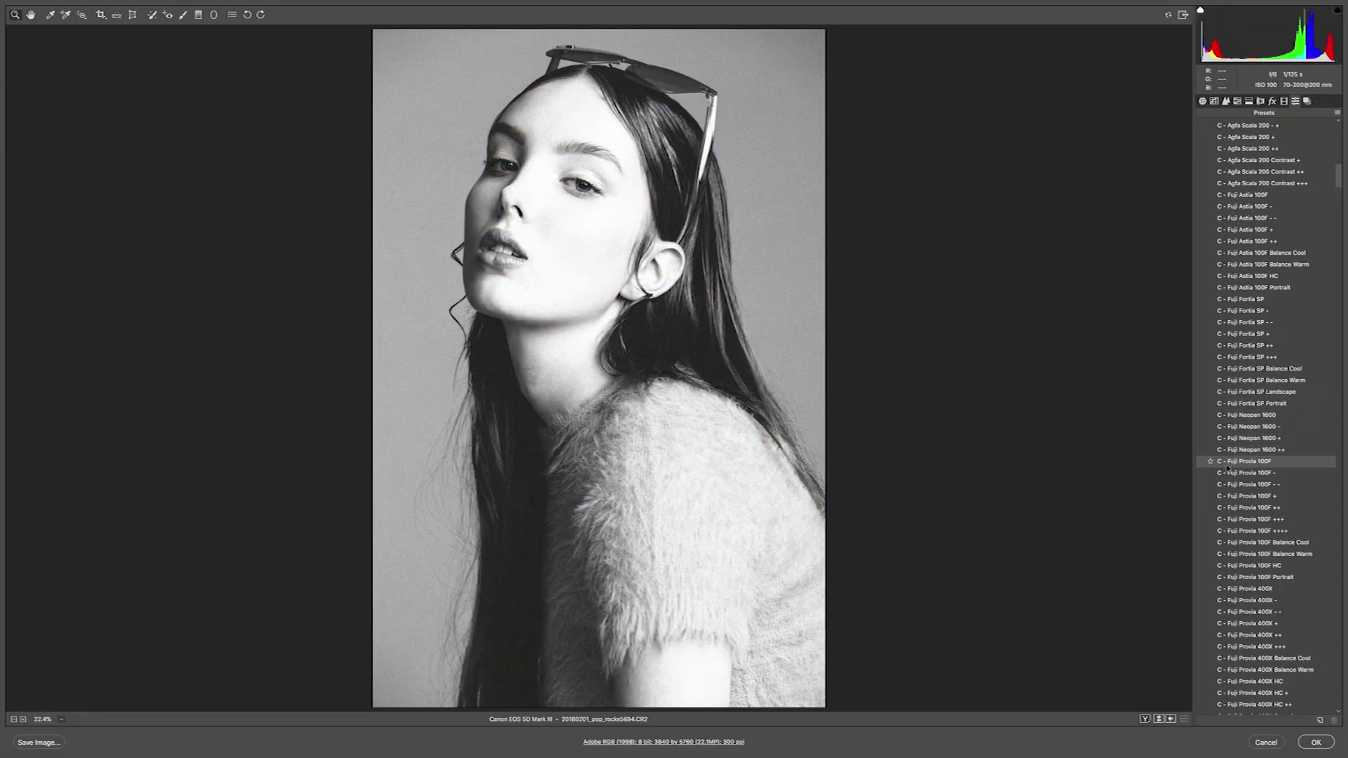
pyautogui.click(1235, 464)
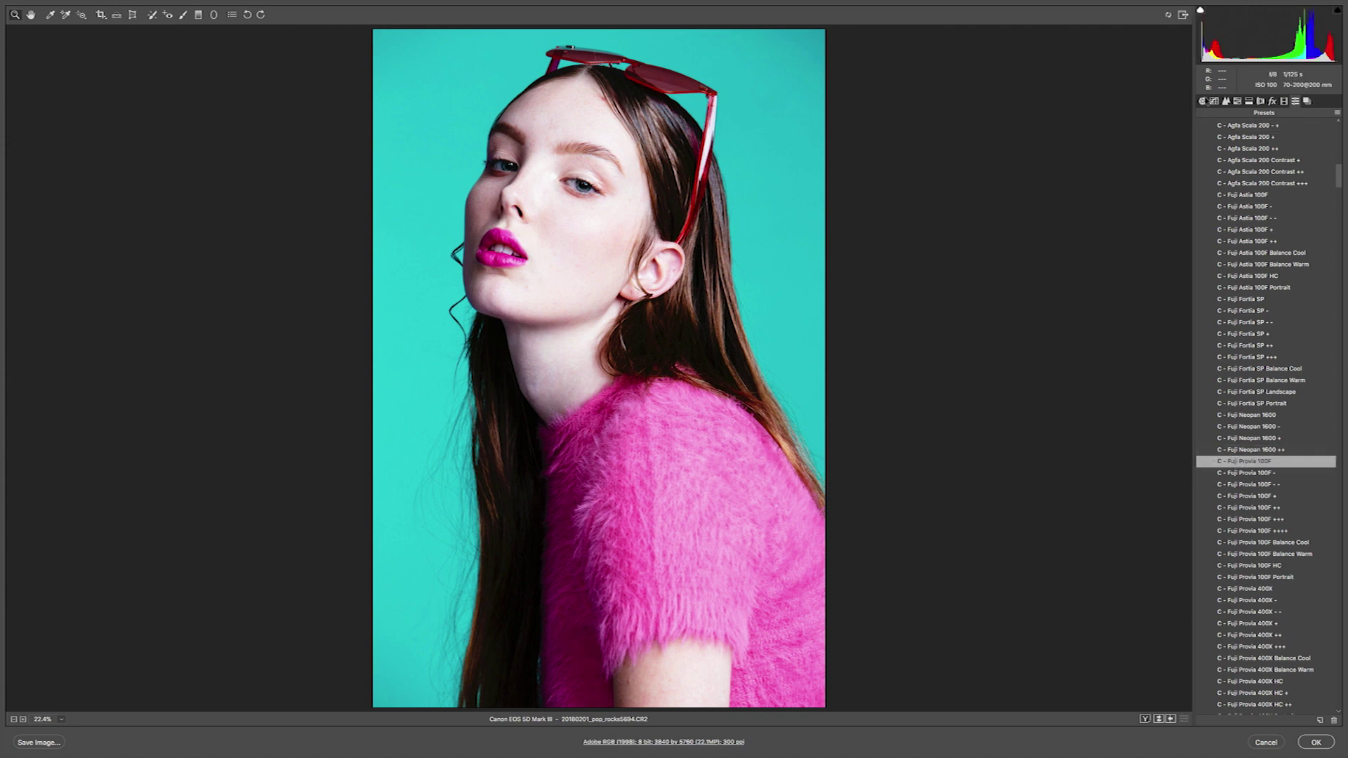
pyautogui.click(1203, 101)
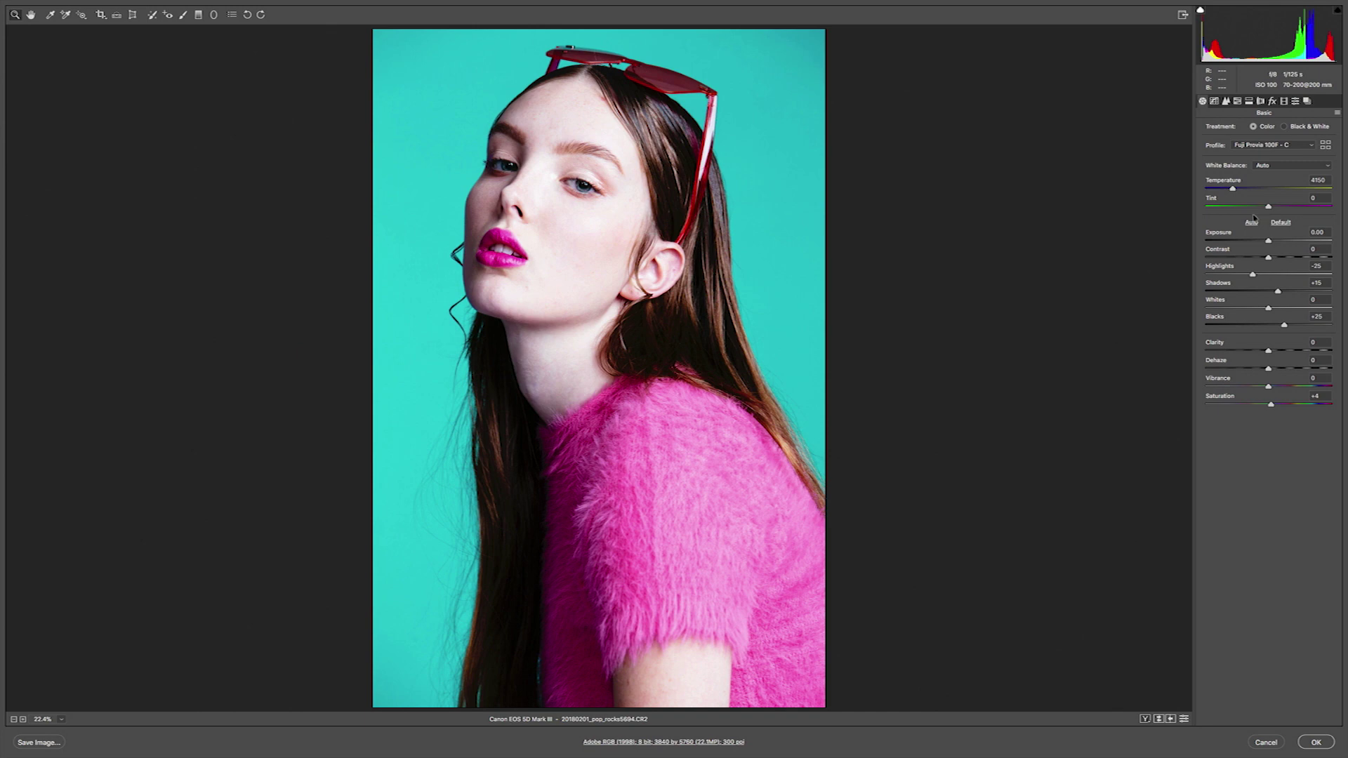
pyautogui.moveTo(1234, 191); pyautogui.dragTo(1236, 196)
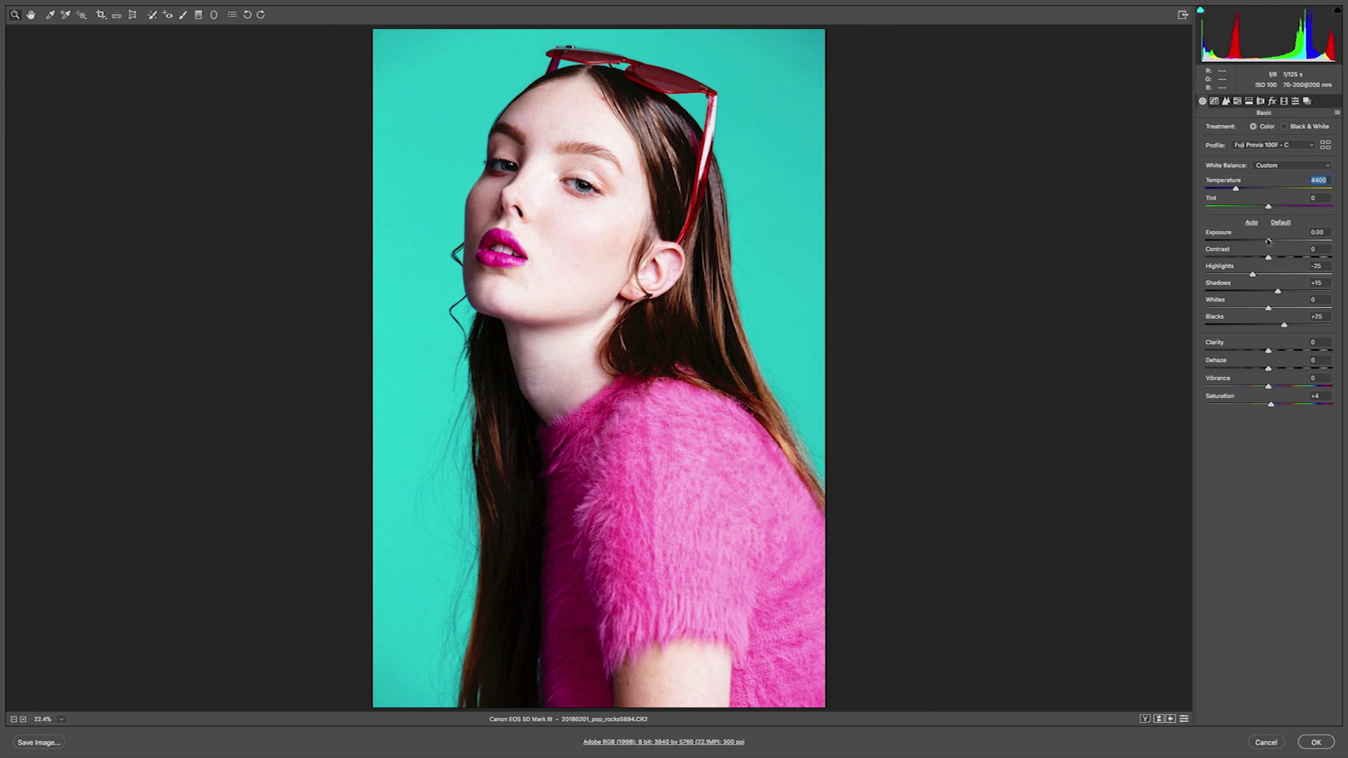
pyautogui.moveTo(1275, 244); pyautogui.dragTo(1286, 293)
pyautogui.moveTo(1279, 292); pyautogui.dragTo(1273, 291)
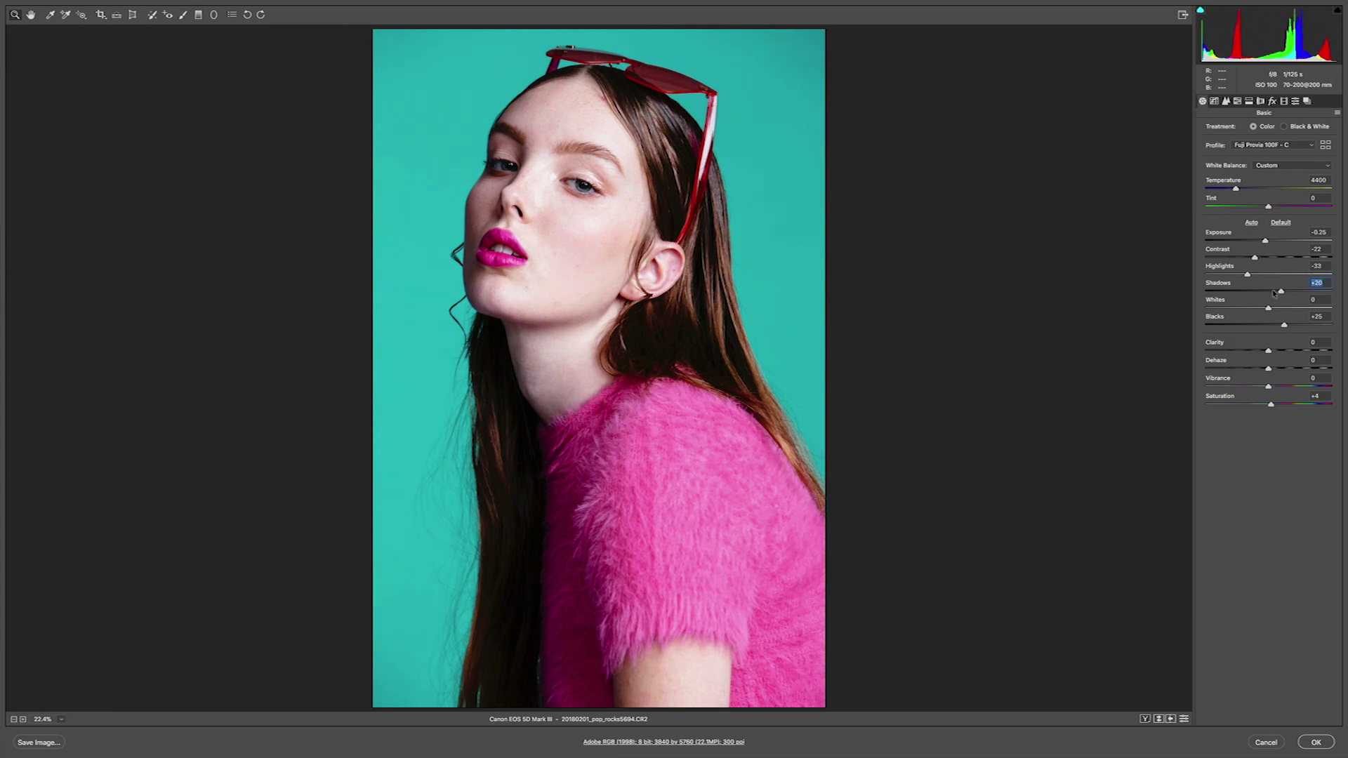
pyautogui.moveTo(1284, 323); pyautogui.dragTo(1295, 327)
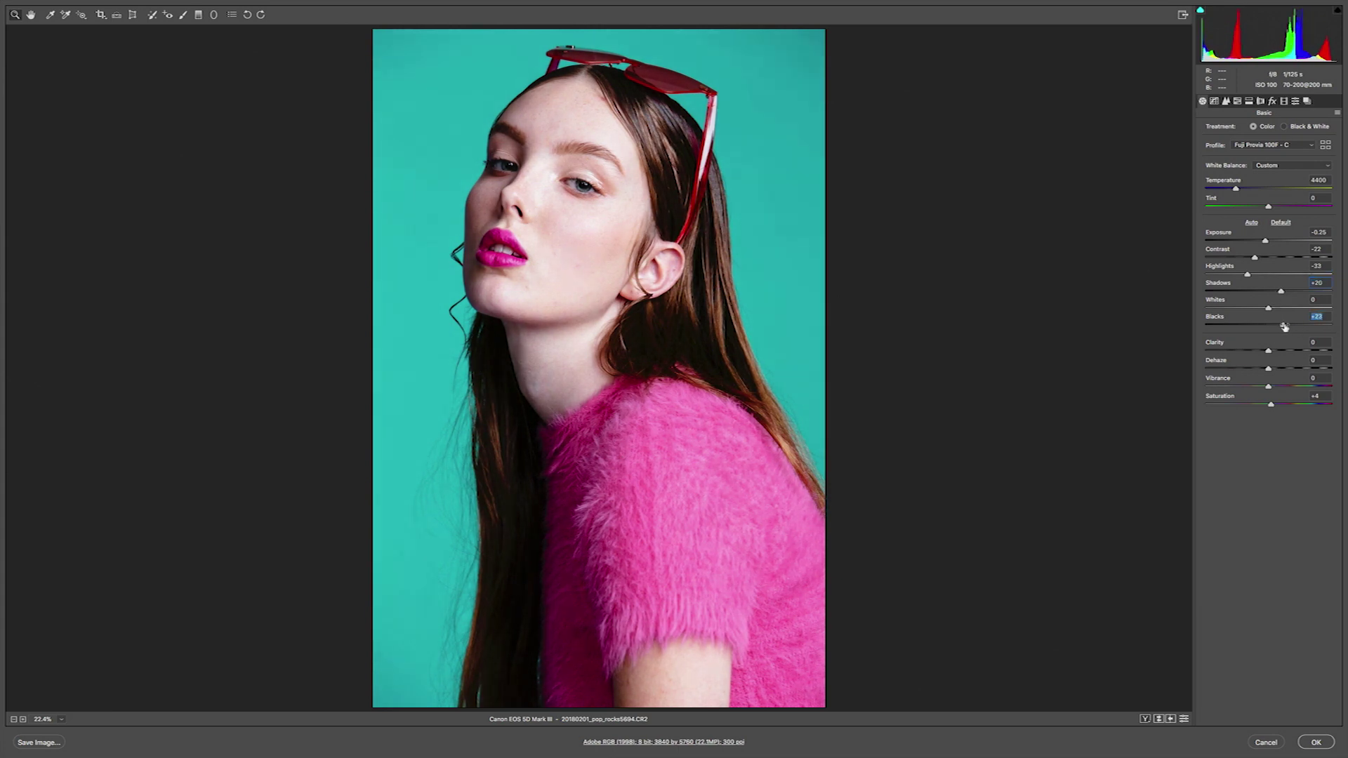
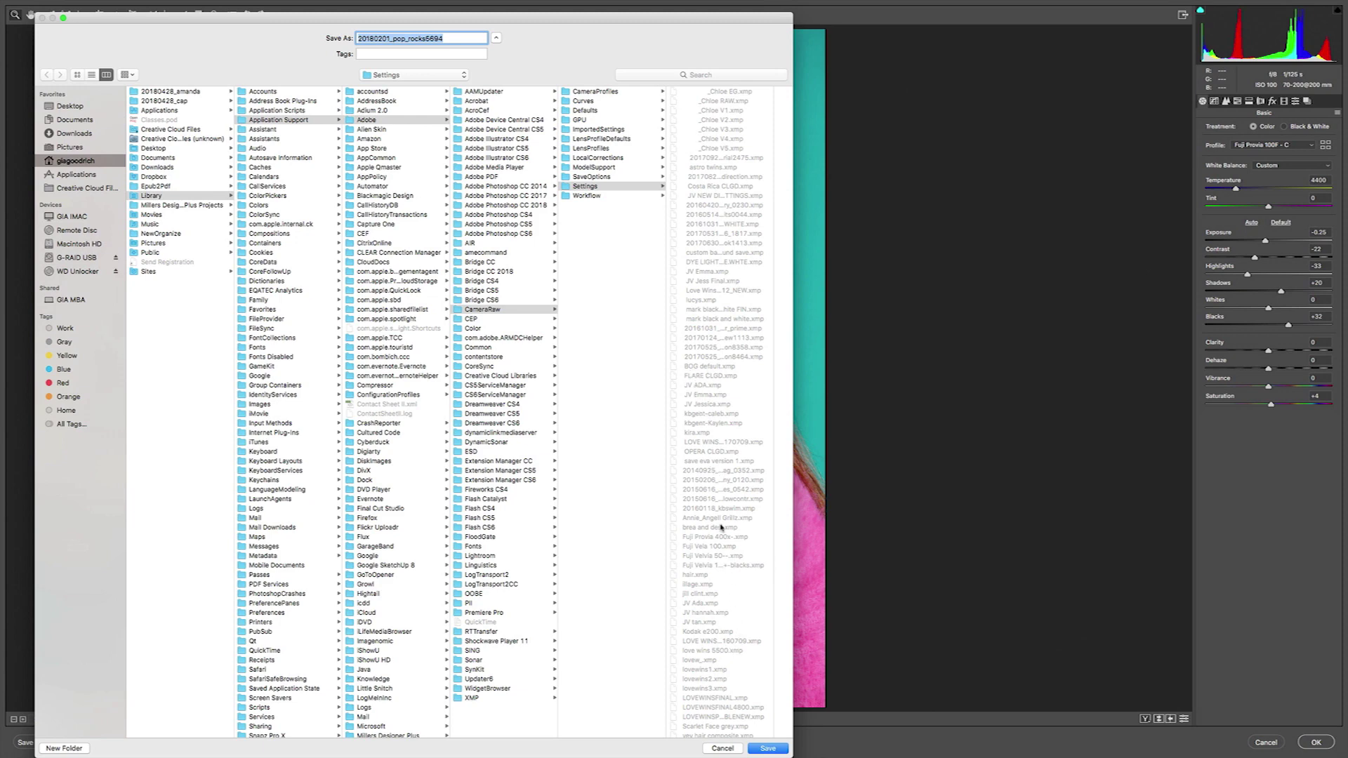
# Save the current adjustments as a preset named c-20180201_pop_rocks5694 in the Camera Raw Settings folder.
pyautogui.click(360, 39)
pyautogui.write('c-')
pyautogui.click(773, 750)
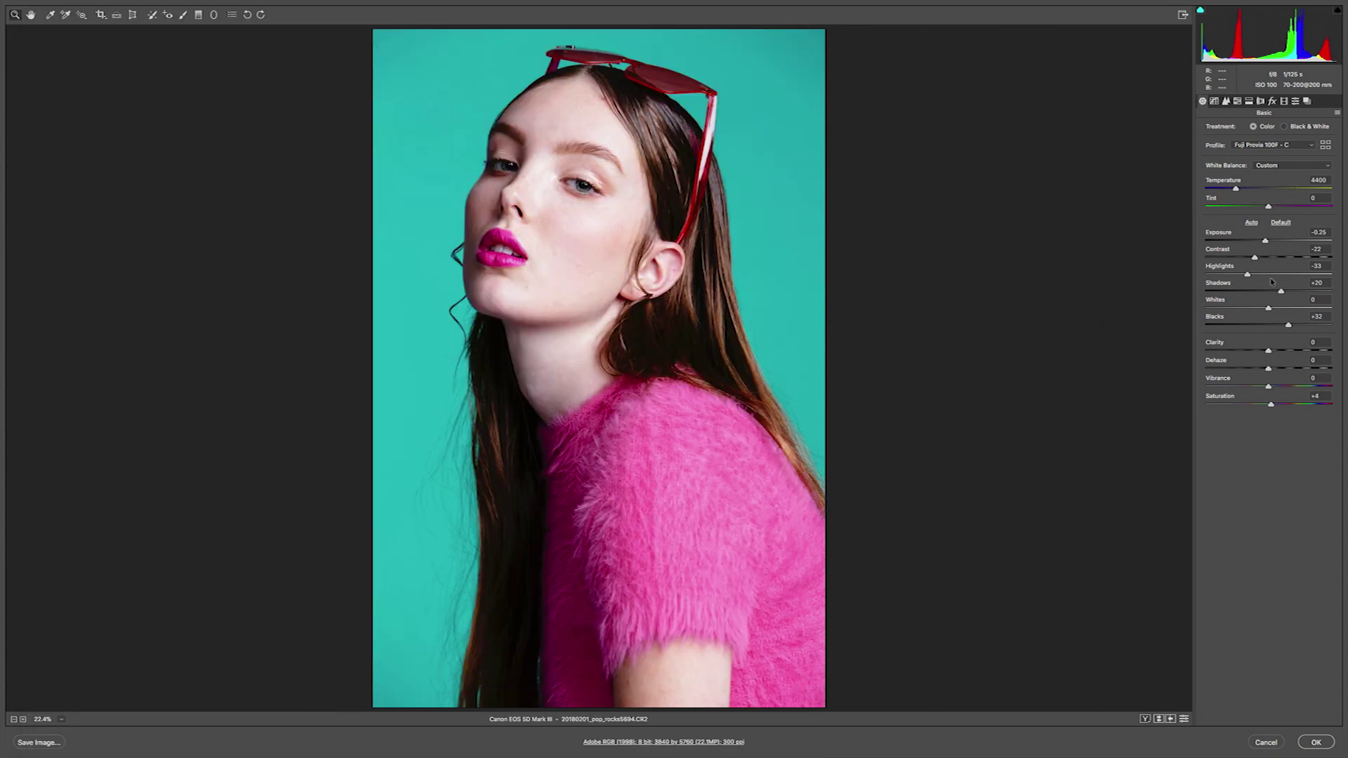
# Apply the saved c-20180201_pop_rocks5694 preset and add it to the favorites.
pyautogui.click(1296, 103)
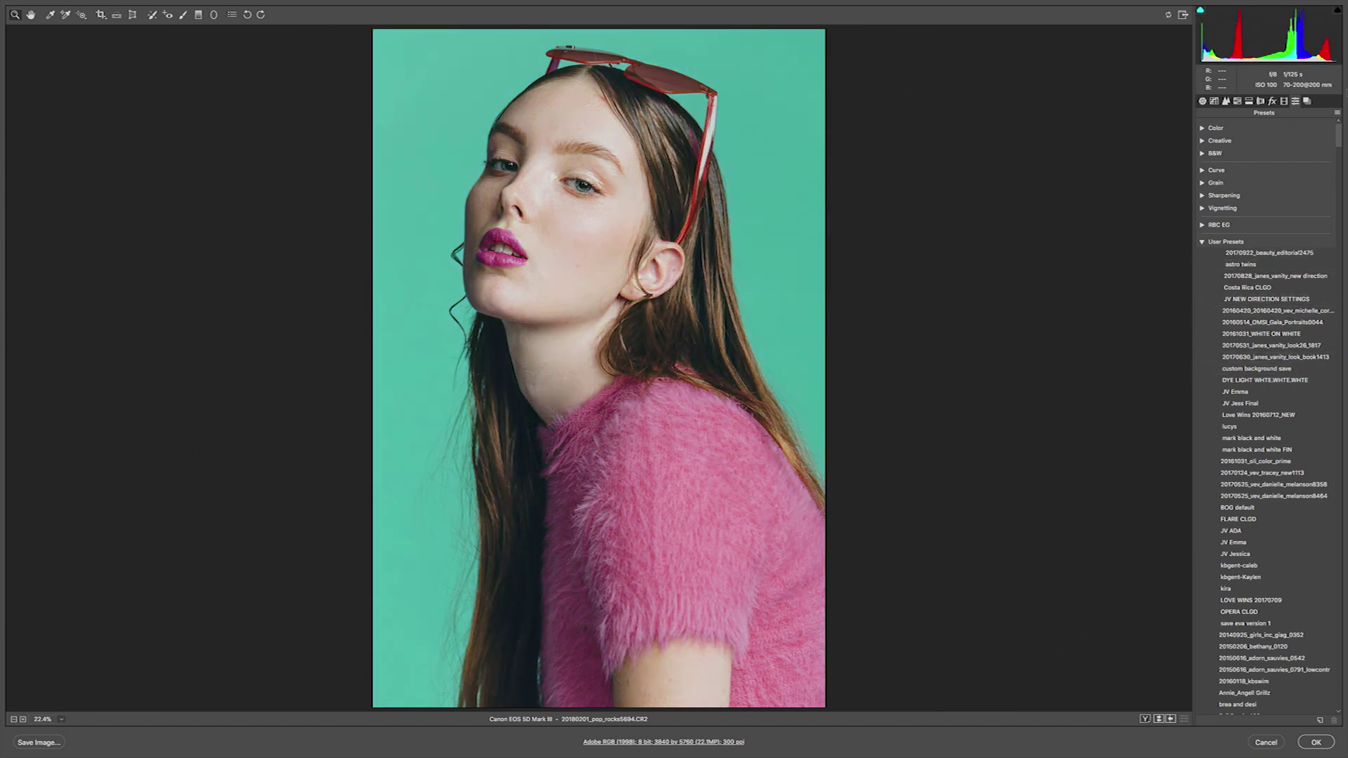
pyautogui.scroll(-15, 1264, 492)
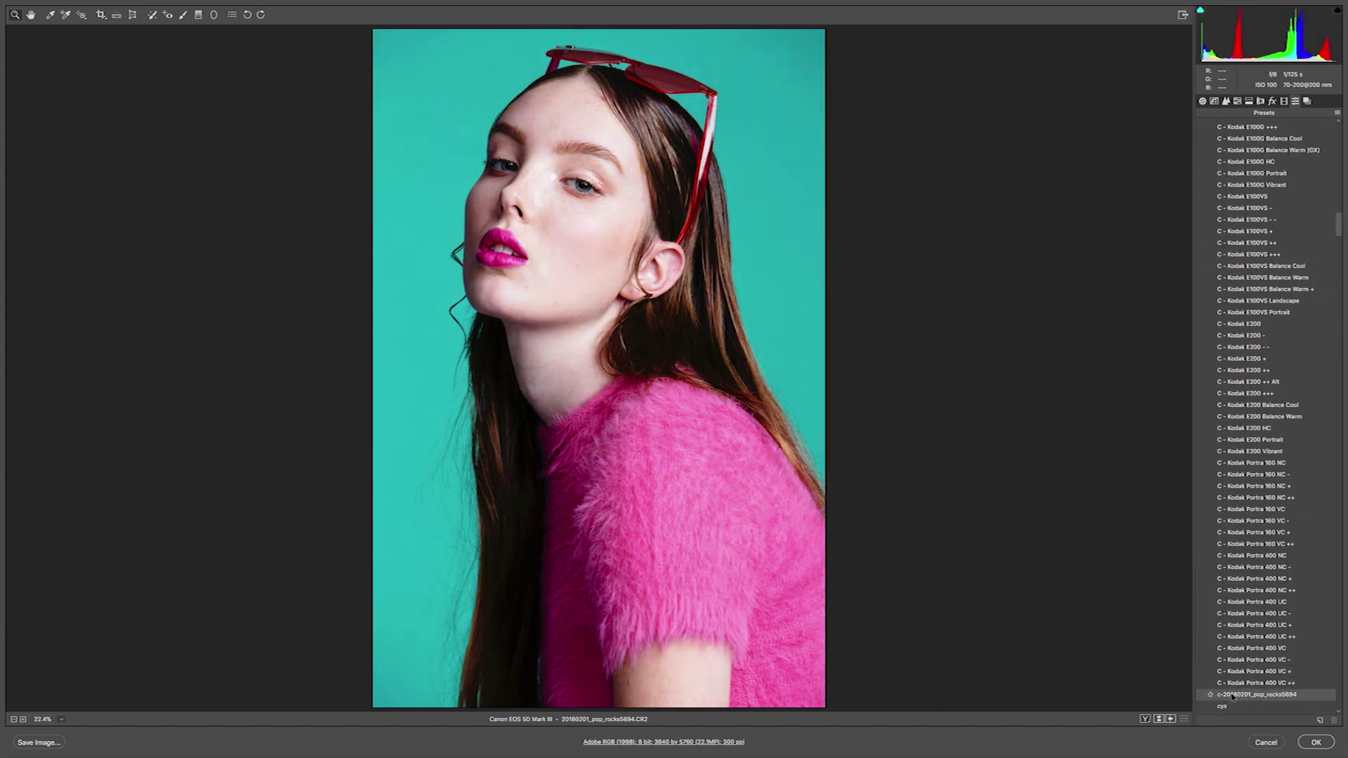
pyautogui.click(1233, 696)
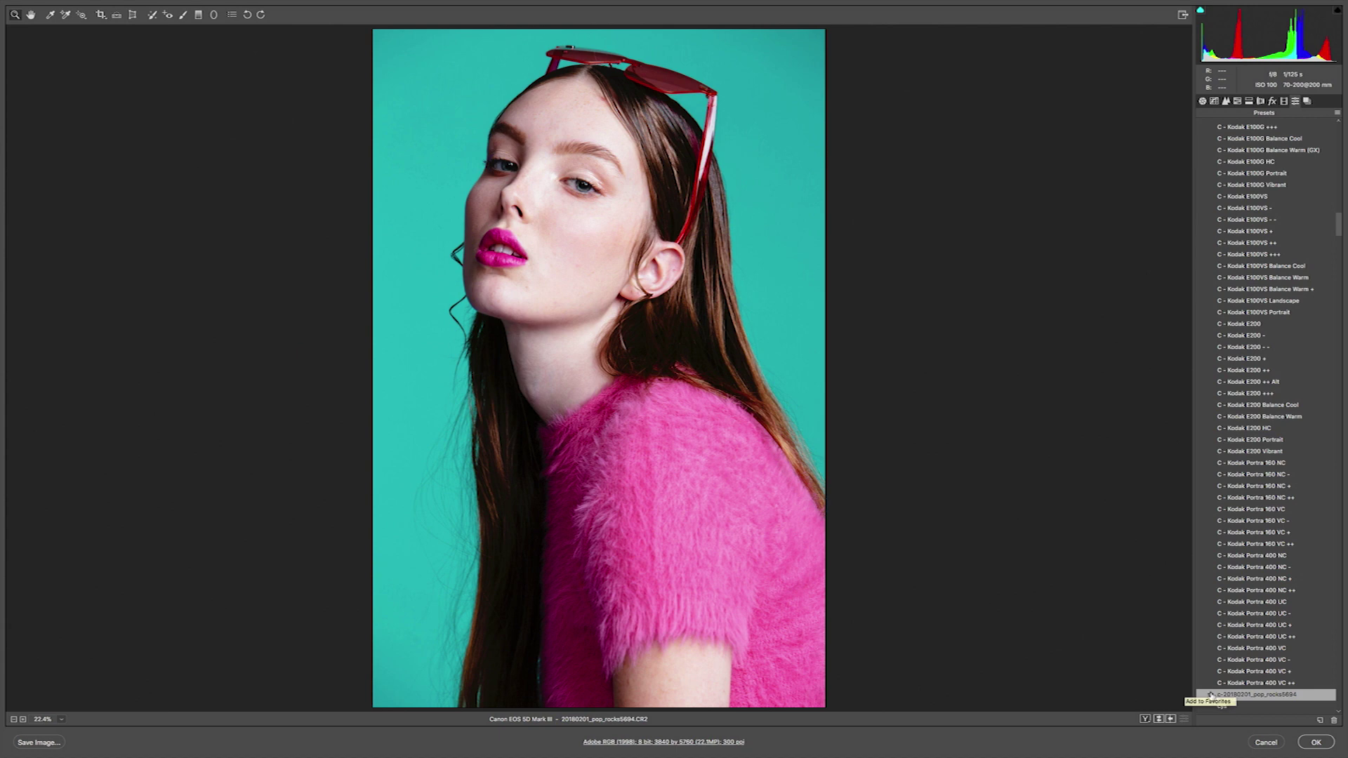
pyautogui.click(1207, 696)
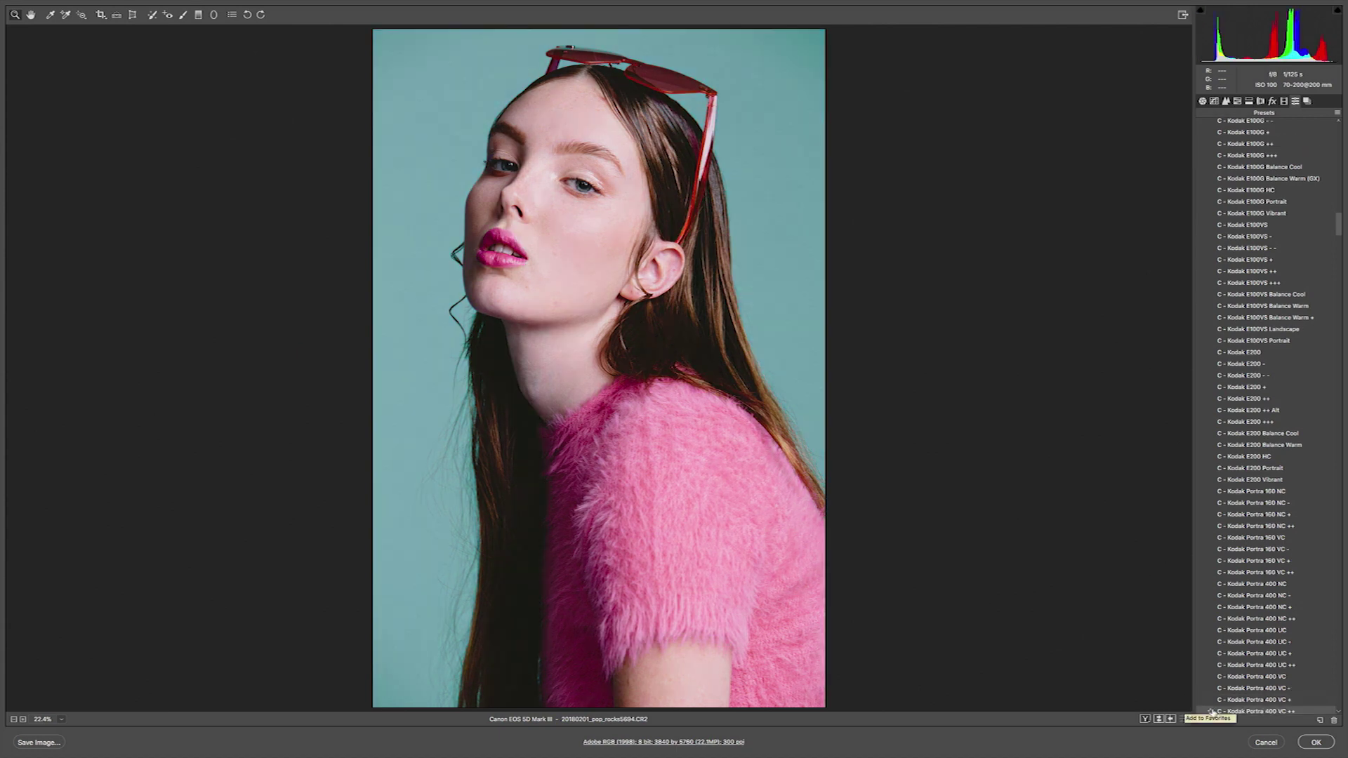
pyautogui.press('p')
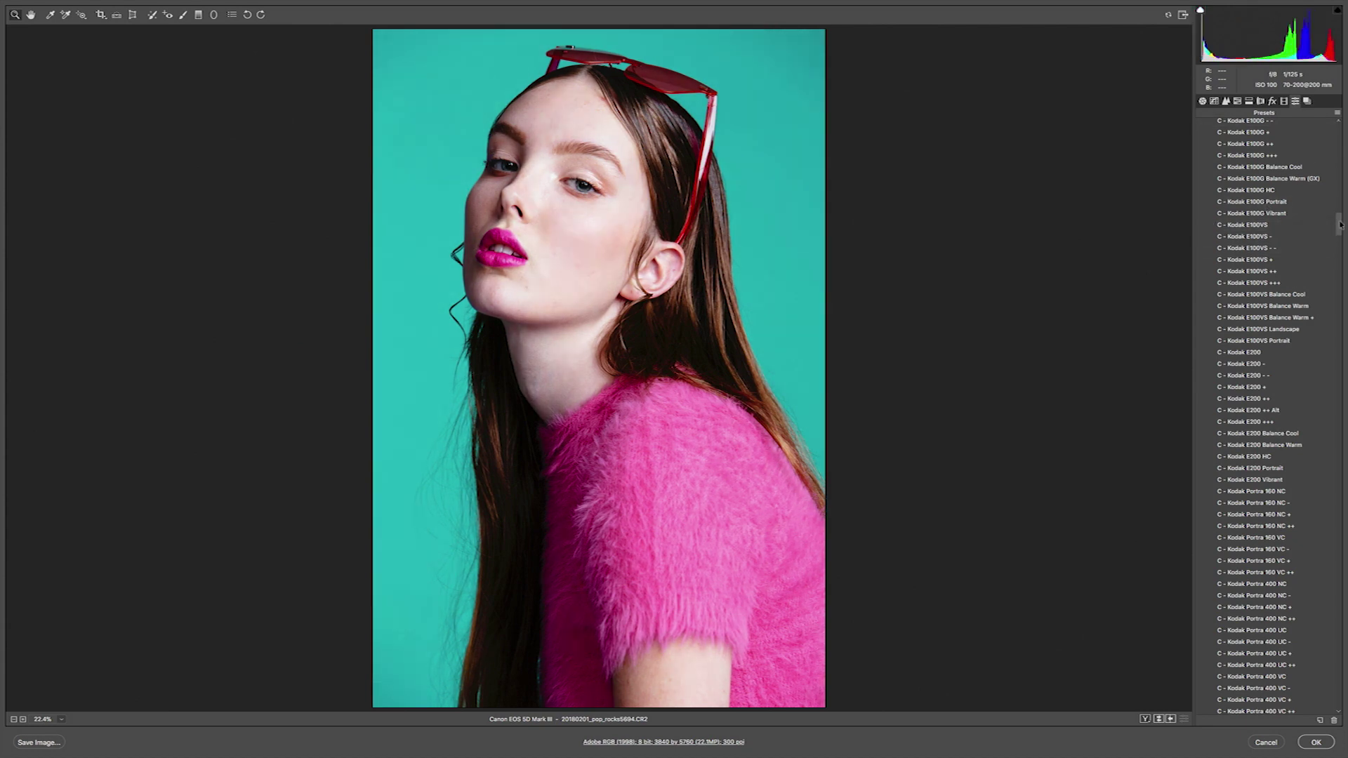
pyautogui.moveTo(1340, 225); pyautogui.dragTo(1339, 127)
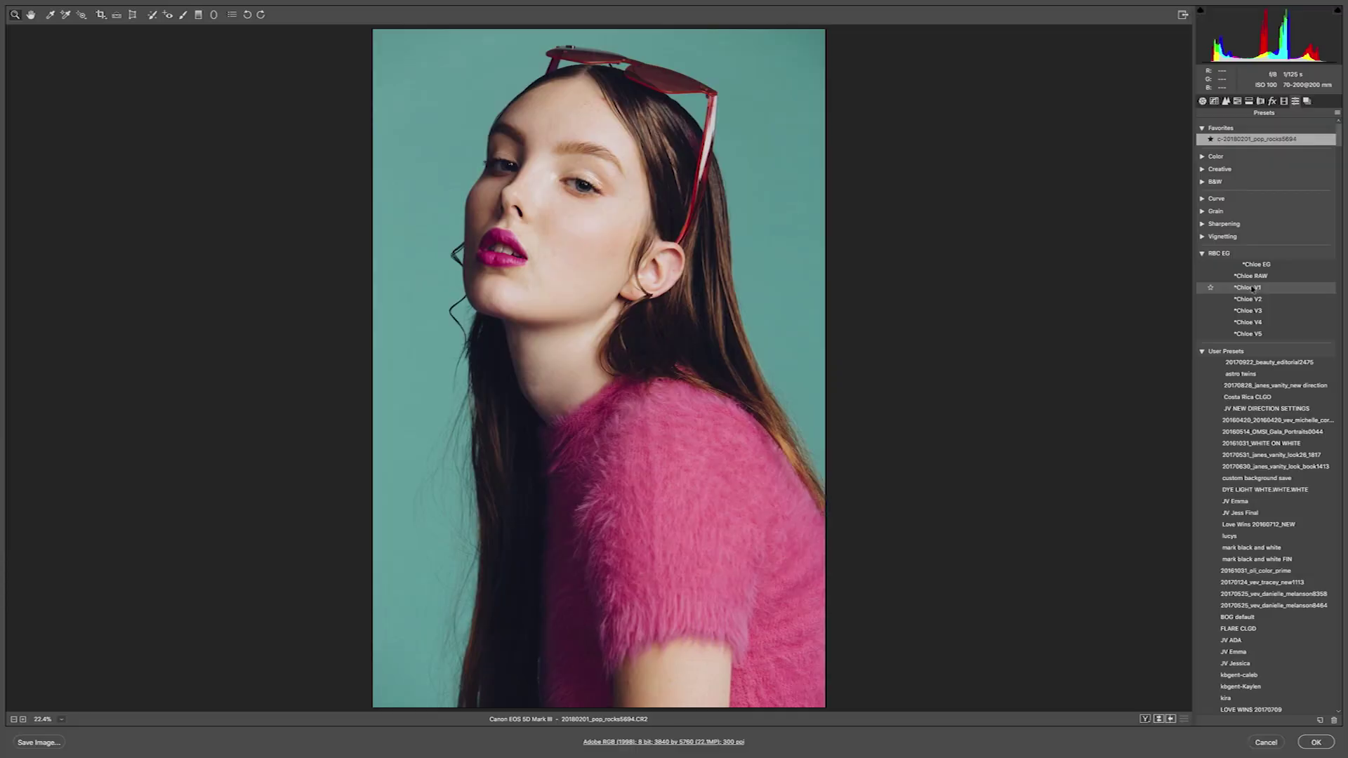
# Compare the *Chloe V1 to *Chloe V5 presets from the RBC EG group on the portrait.
pyautogui.click(1252, 300)
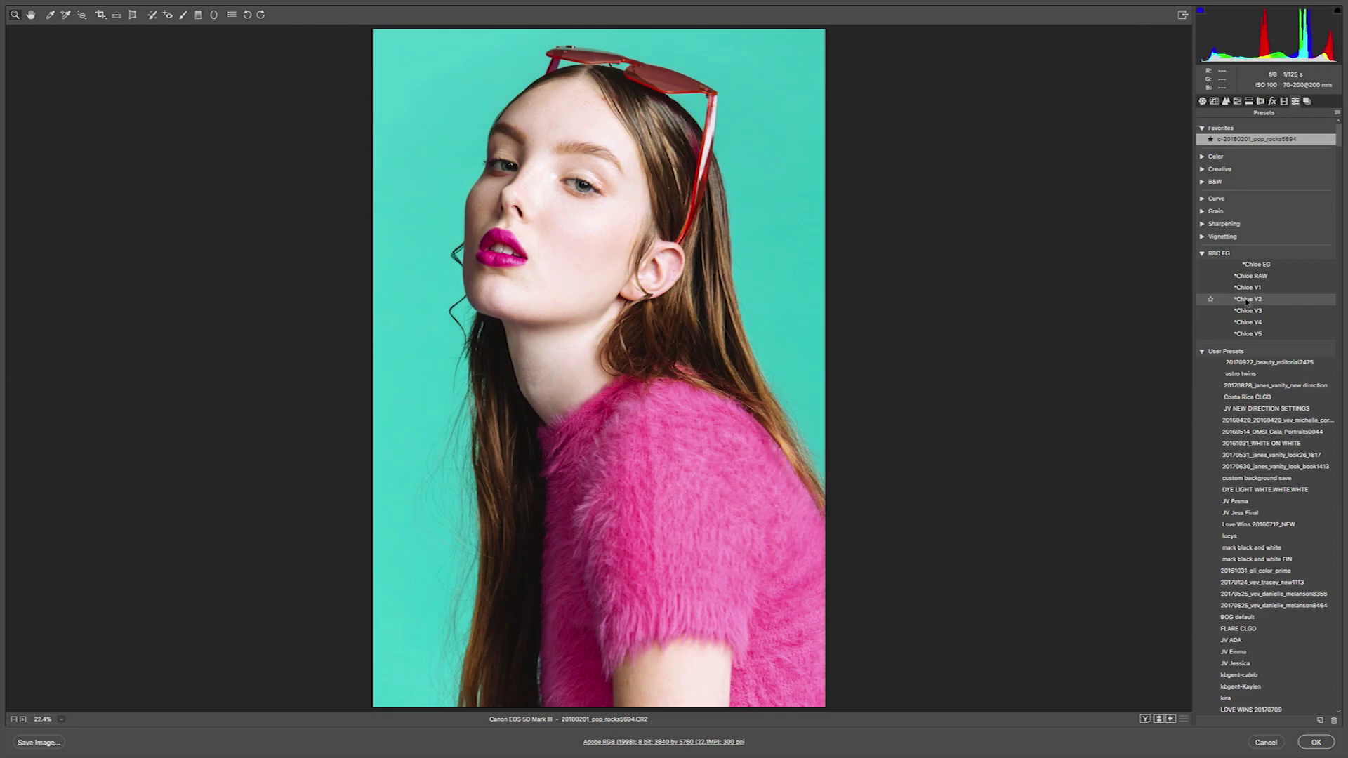
pyautogui.press('Up')
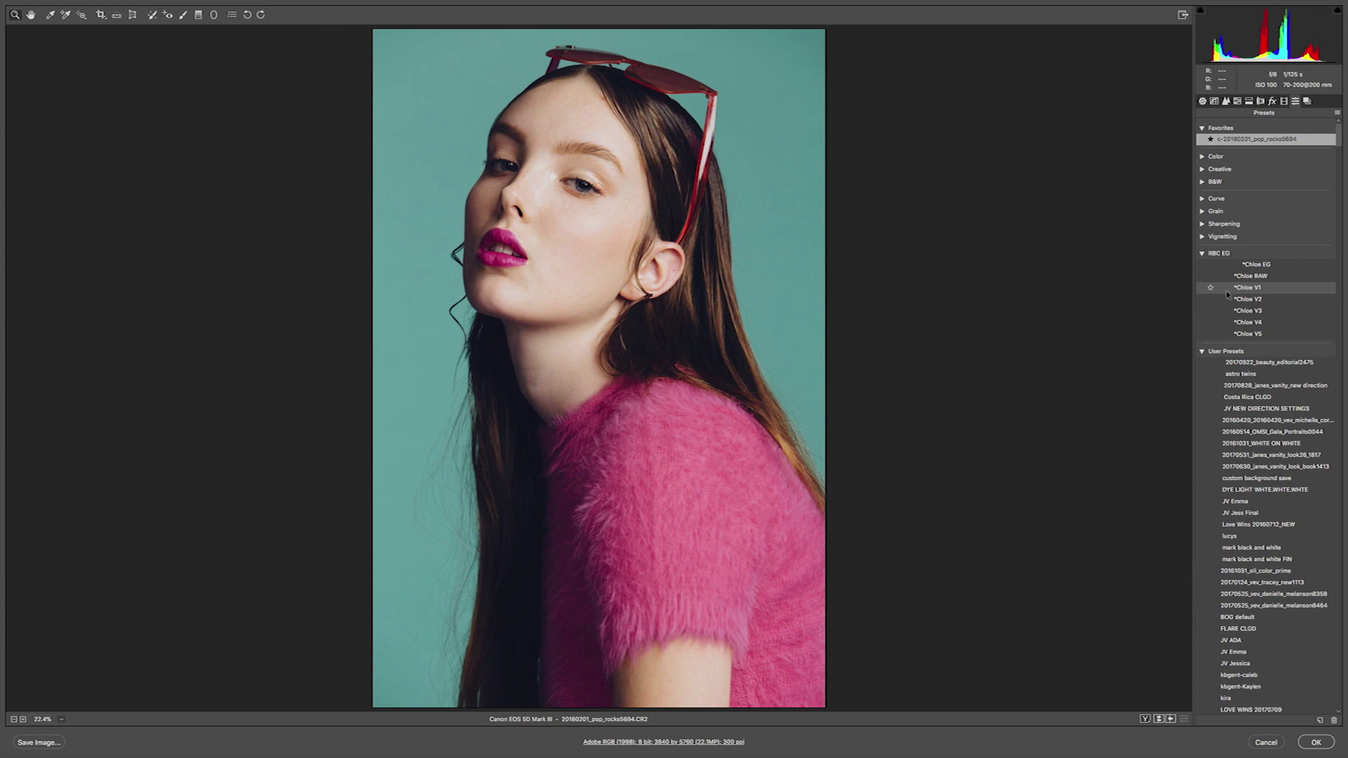
pyautogui.click(1228, 299)
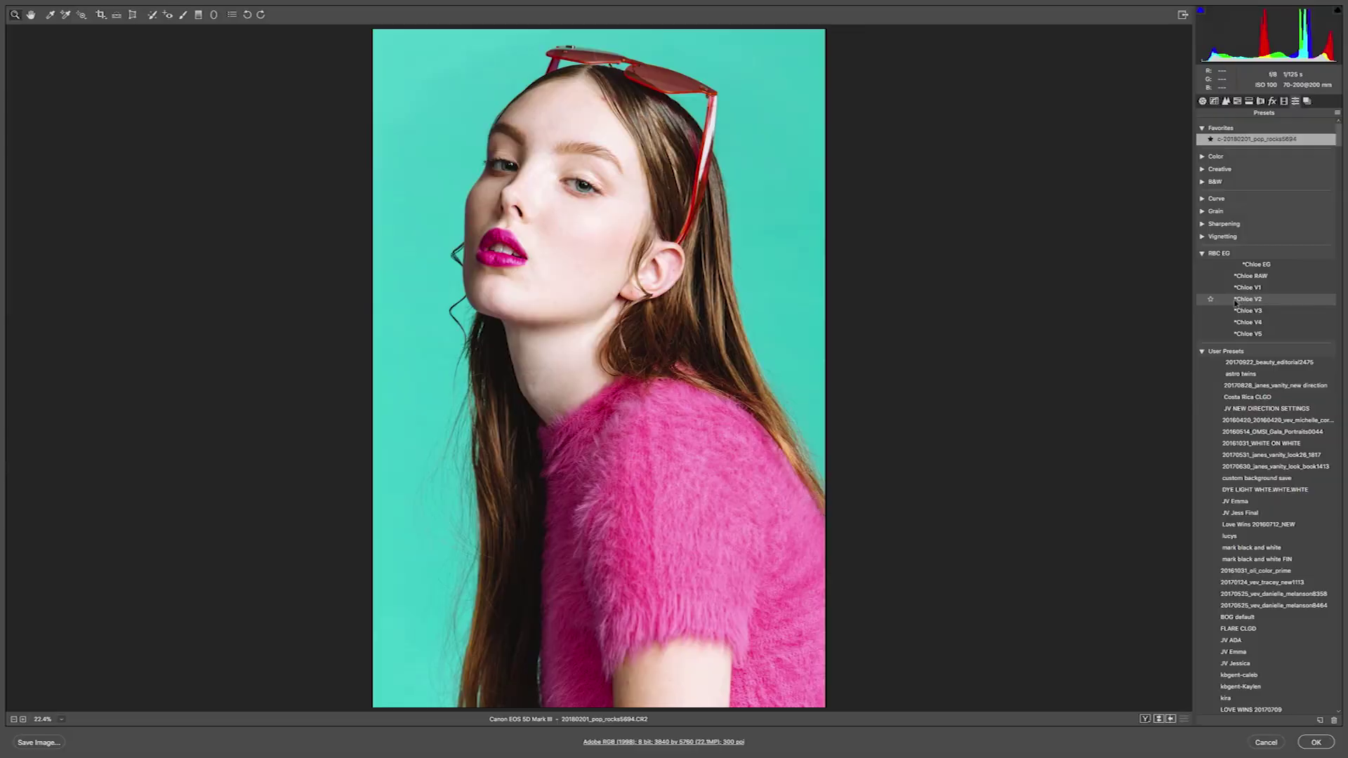
pyautogui.click(1227, 304)
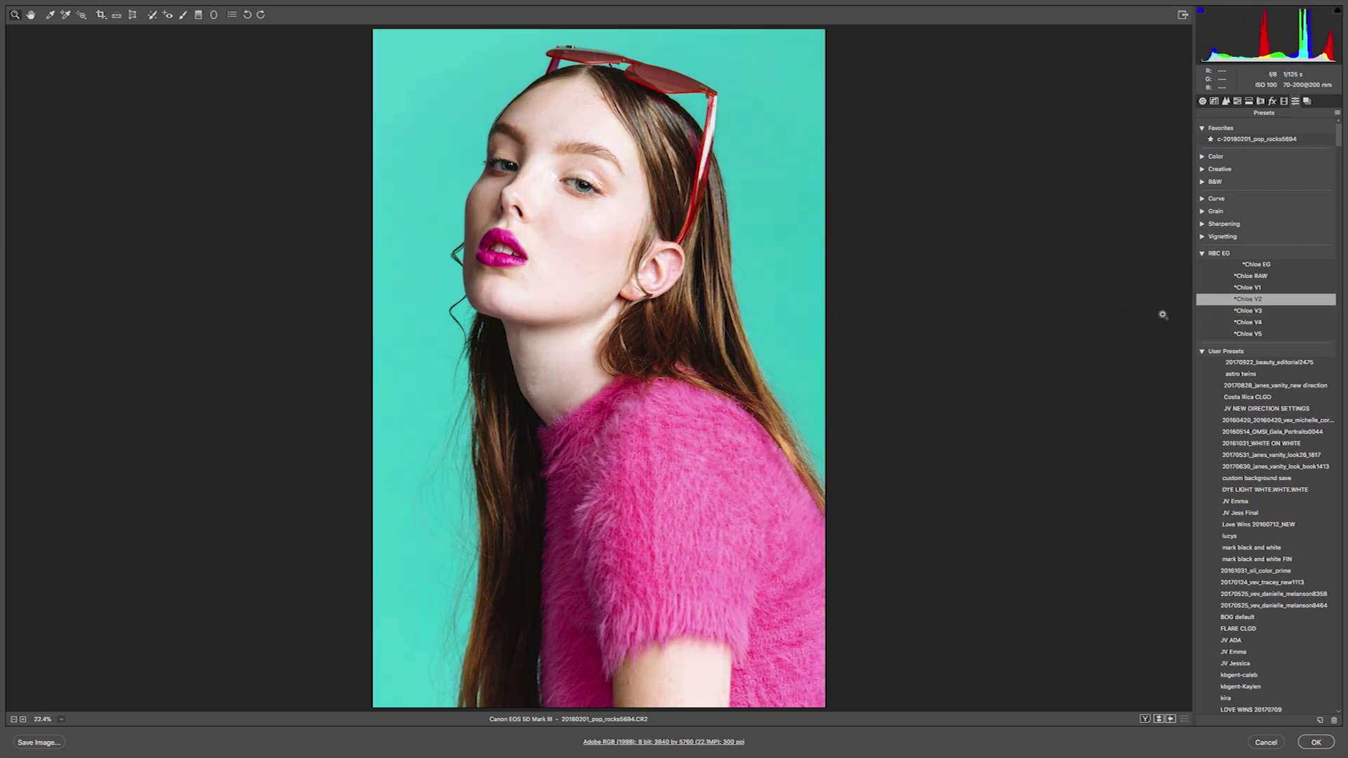
pyautogui.click(1229, 313)
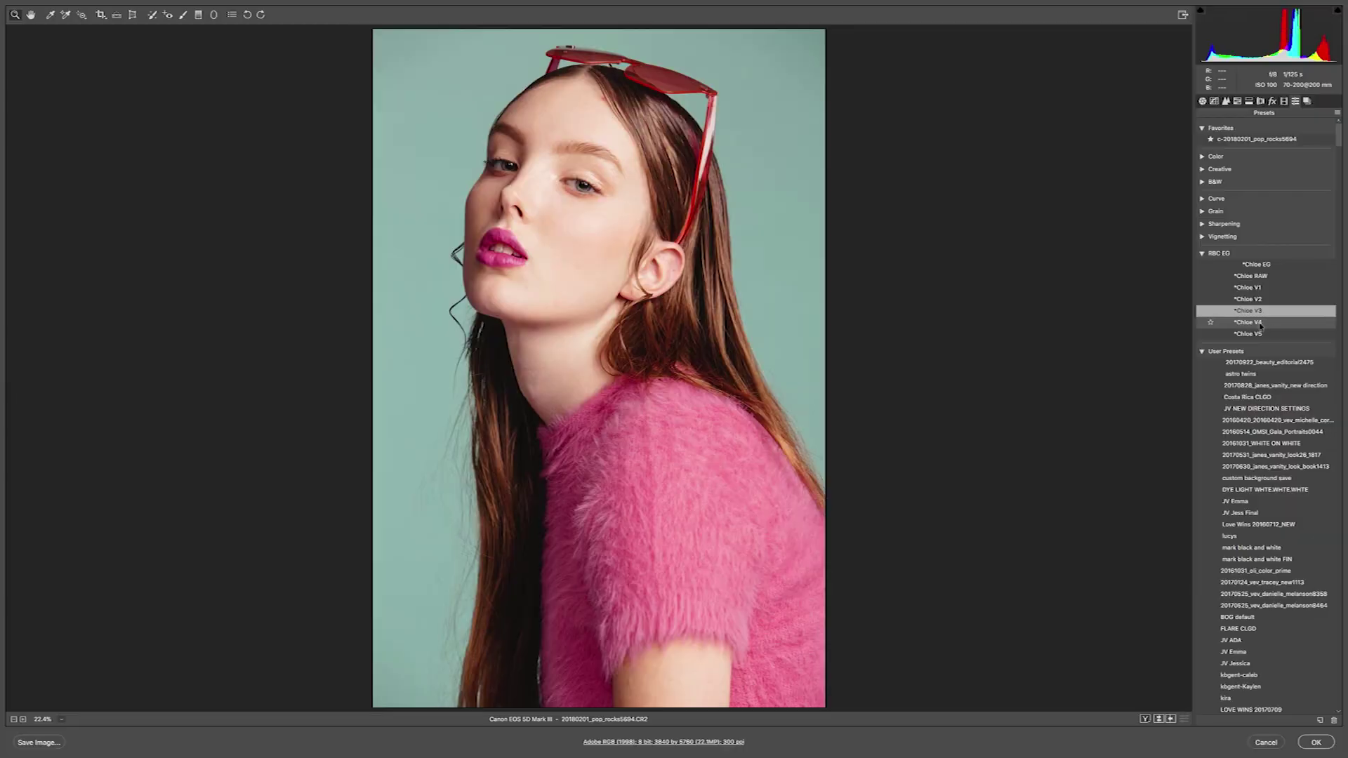
pyautogui.click(1260, 323)
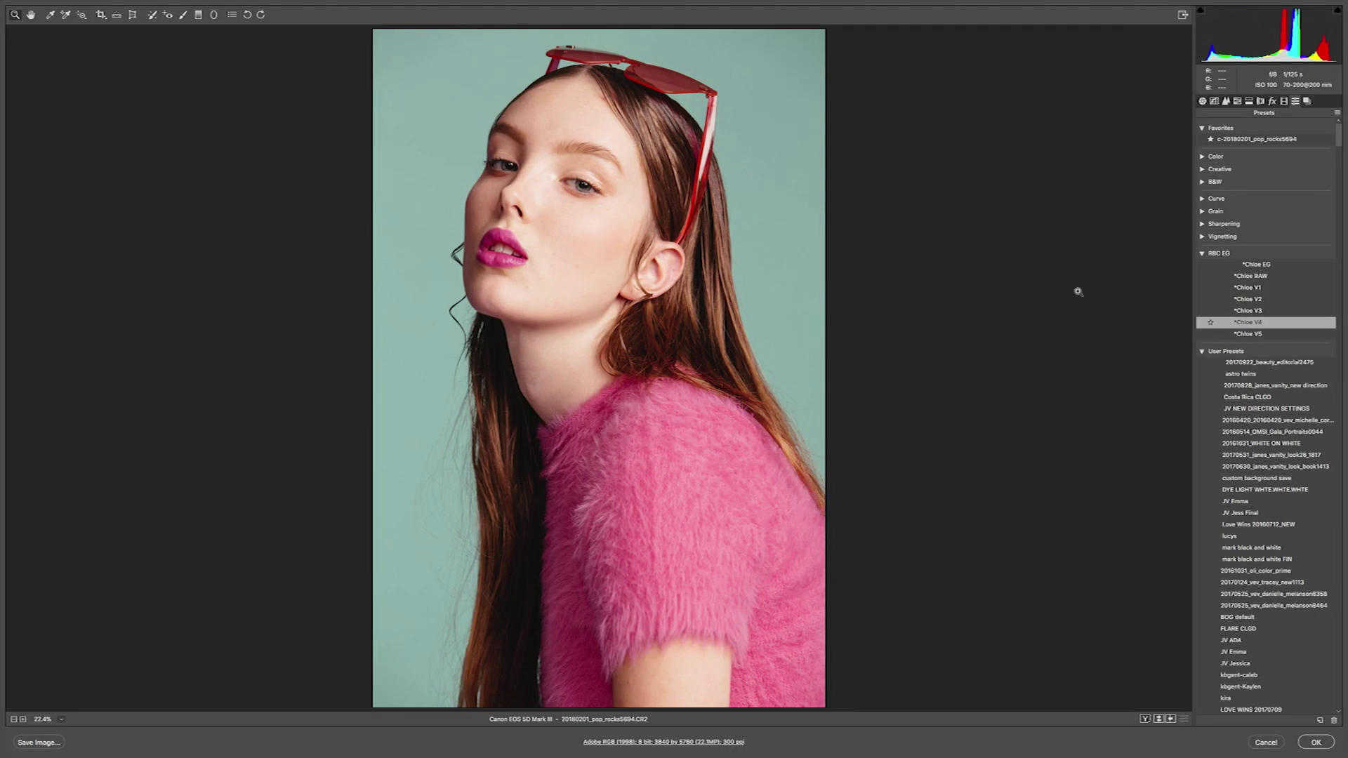
pyautogui.click(1240, 334)
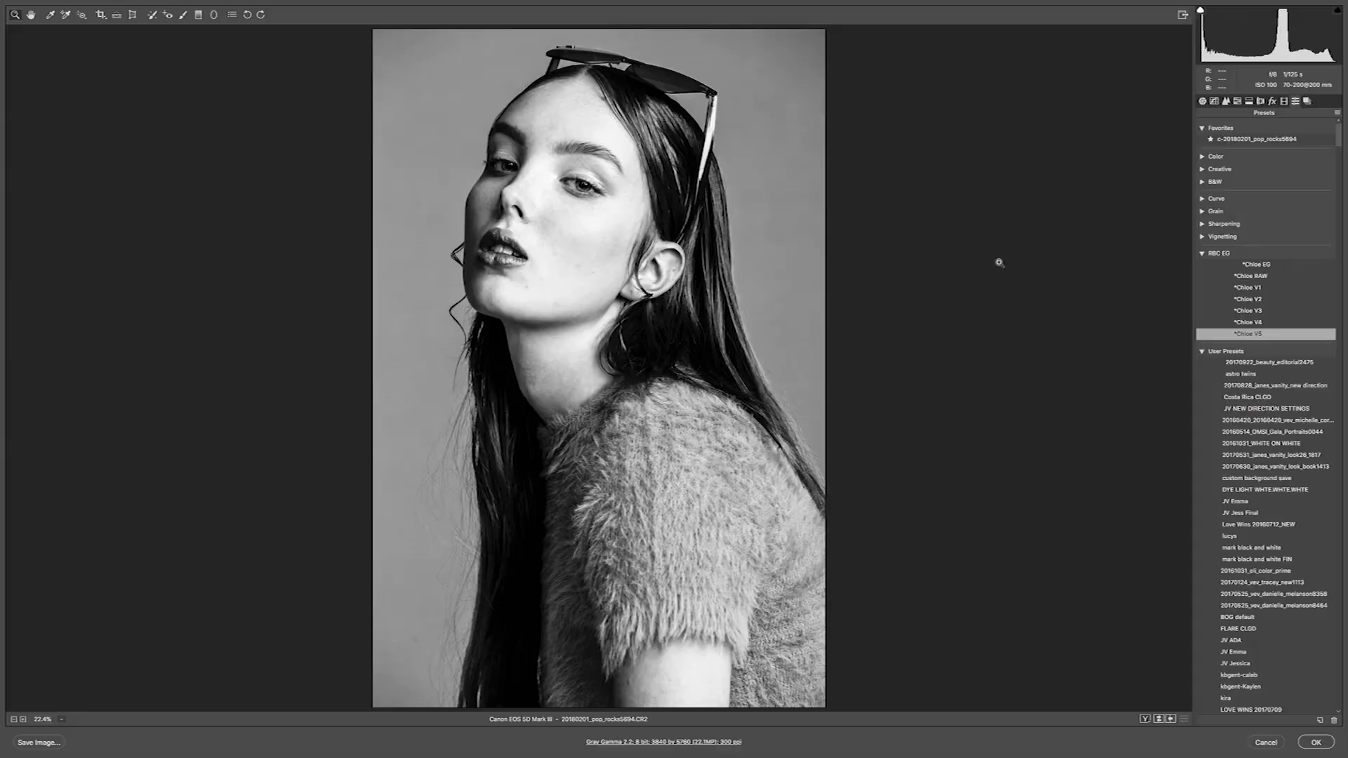
# Apply the F - Fuji Velvia 100F preset to the portrait and lower its saturation to about -19.
pyautogui.scroll(-15, 1248, 436)
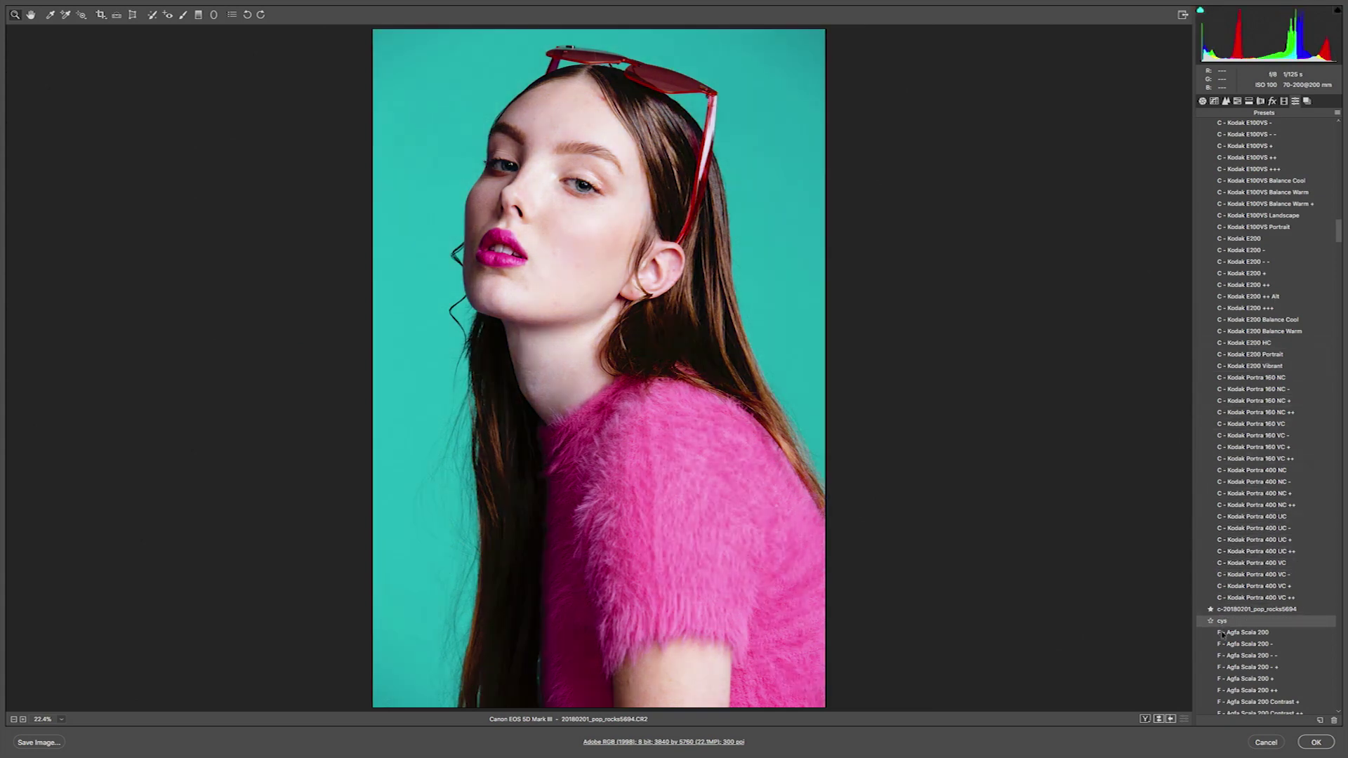
pyautogui.press('v')
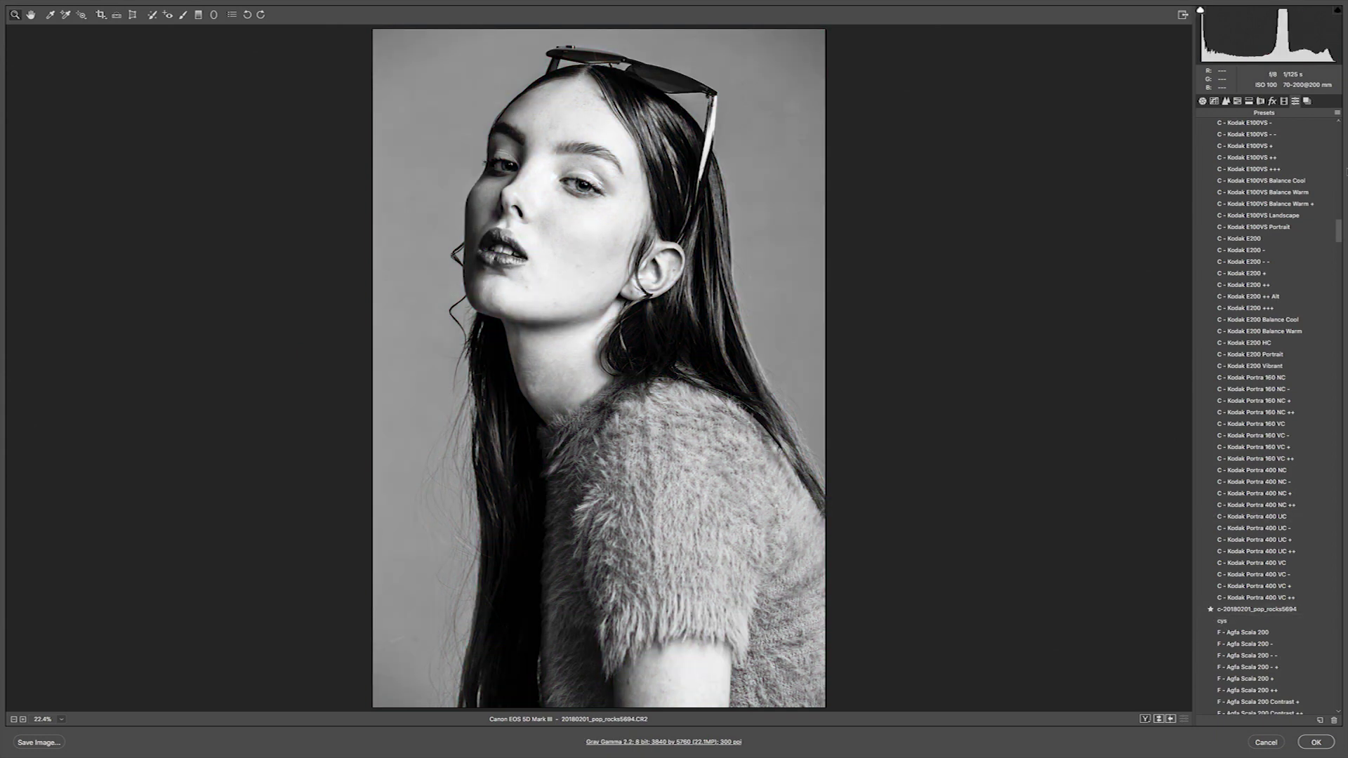
pyautogui.moveTo(1339, 236); pyautogui.dragTo(1338, 275)
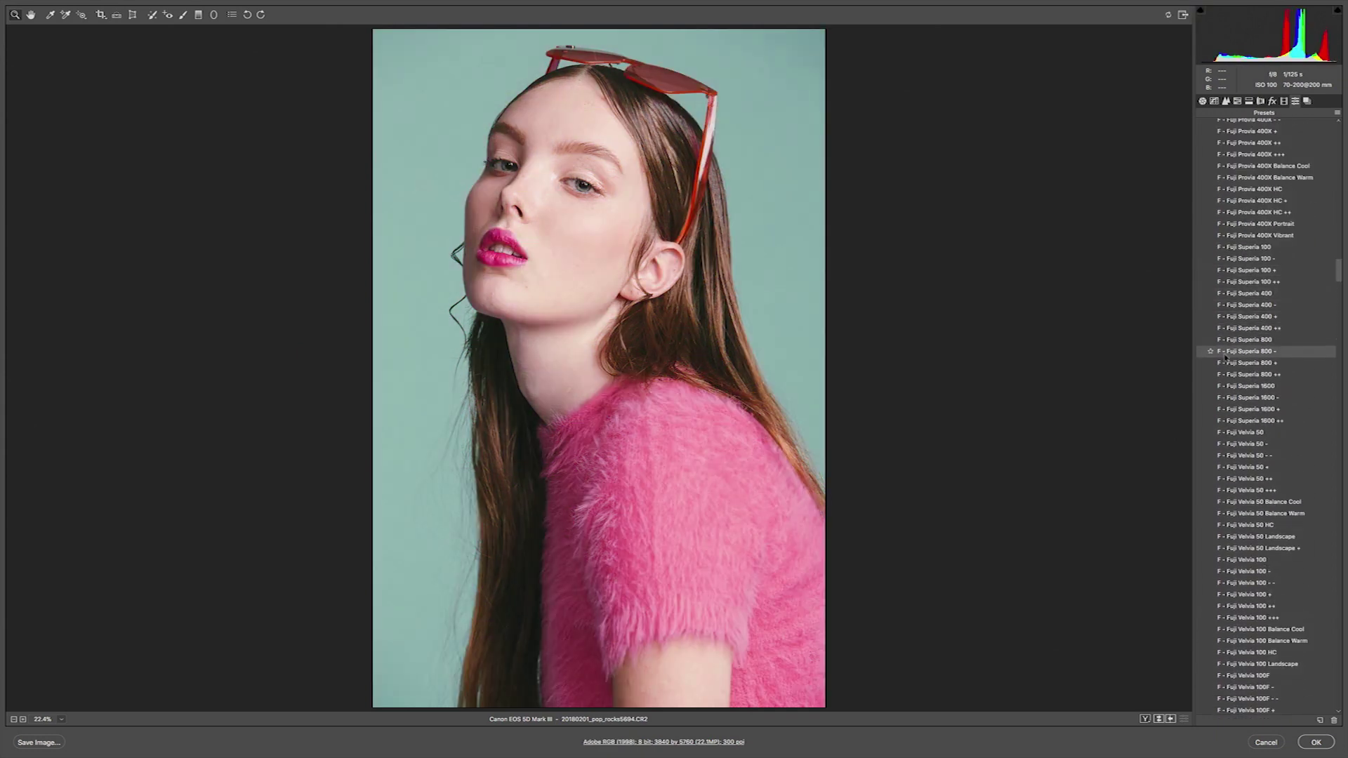
pyautogui.click(1243, 676)
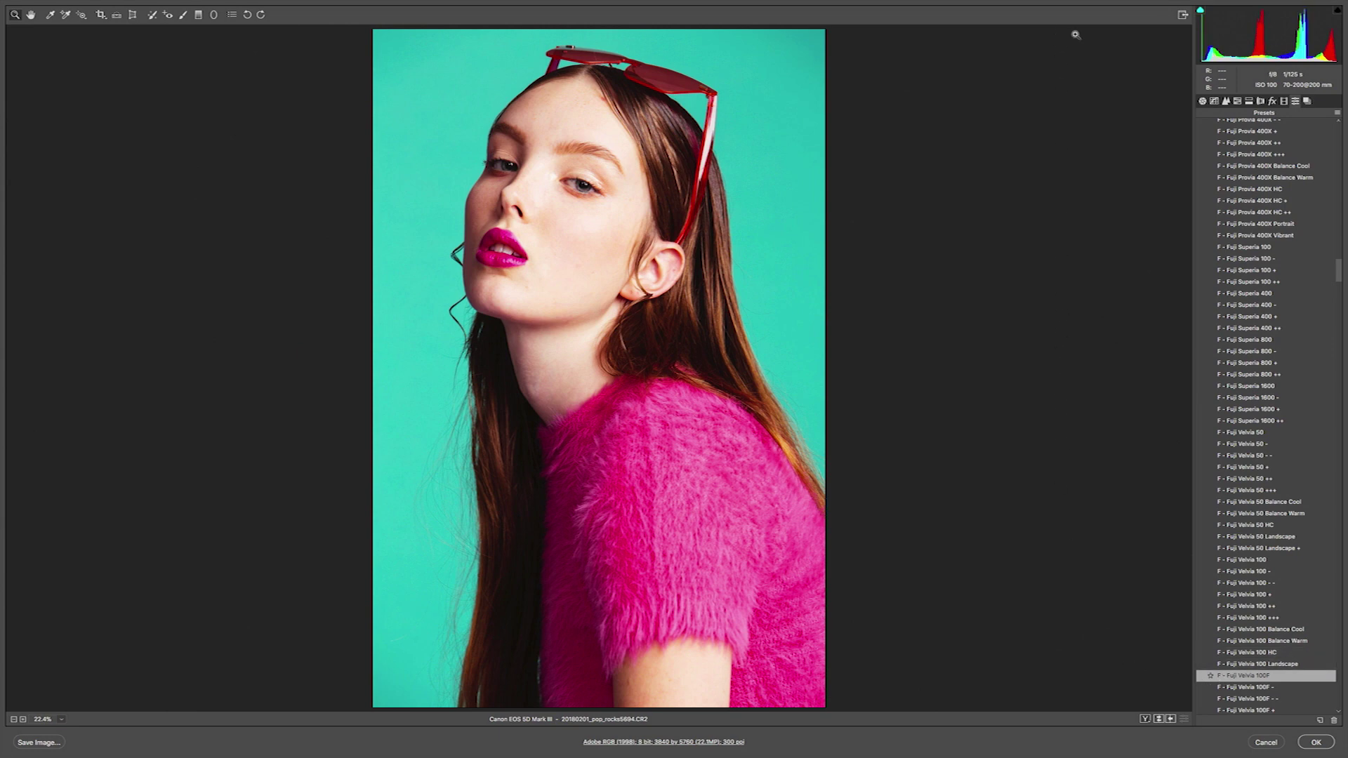
pyautogui.click(1202, 102)
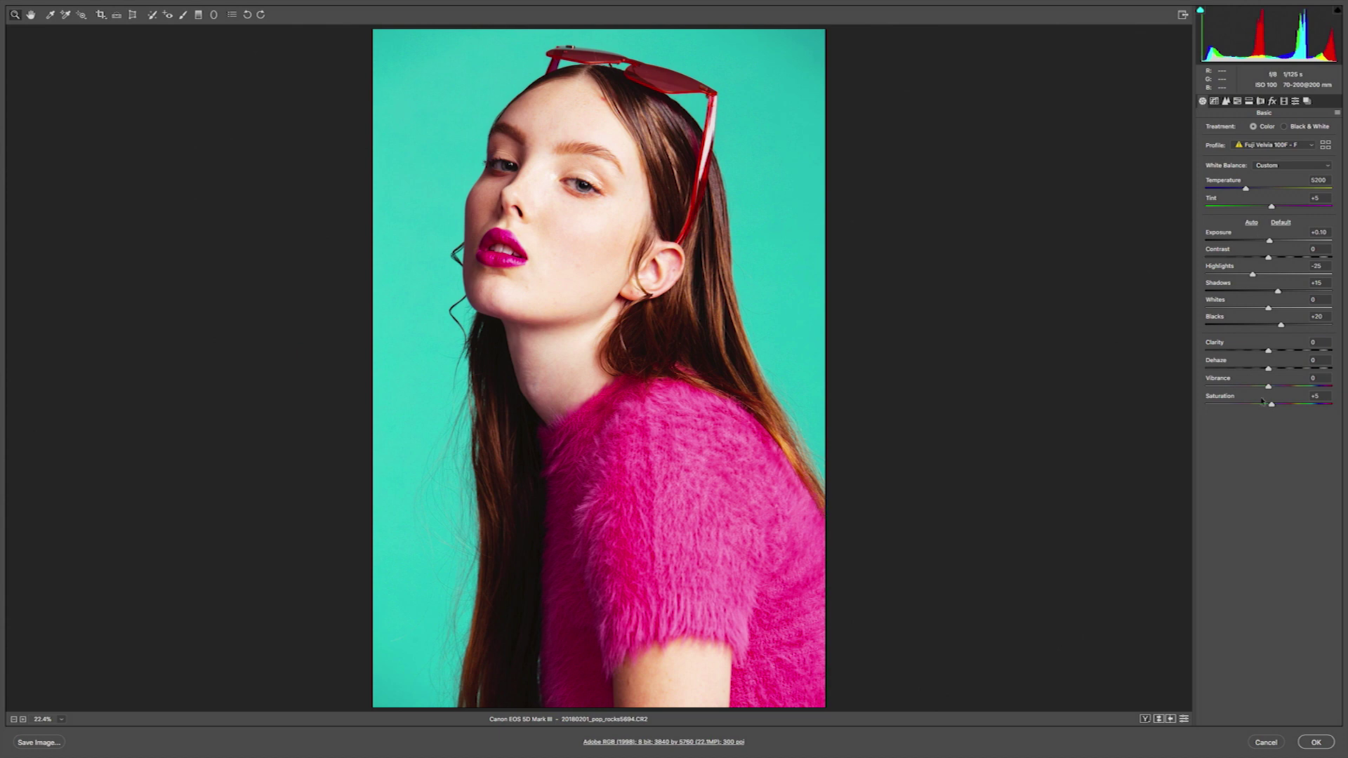
pyautogui.moveTo(1272, 405); pyautogui.dragTo(1256, 410)
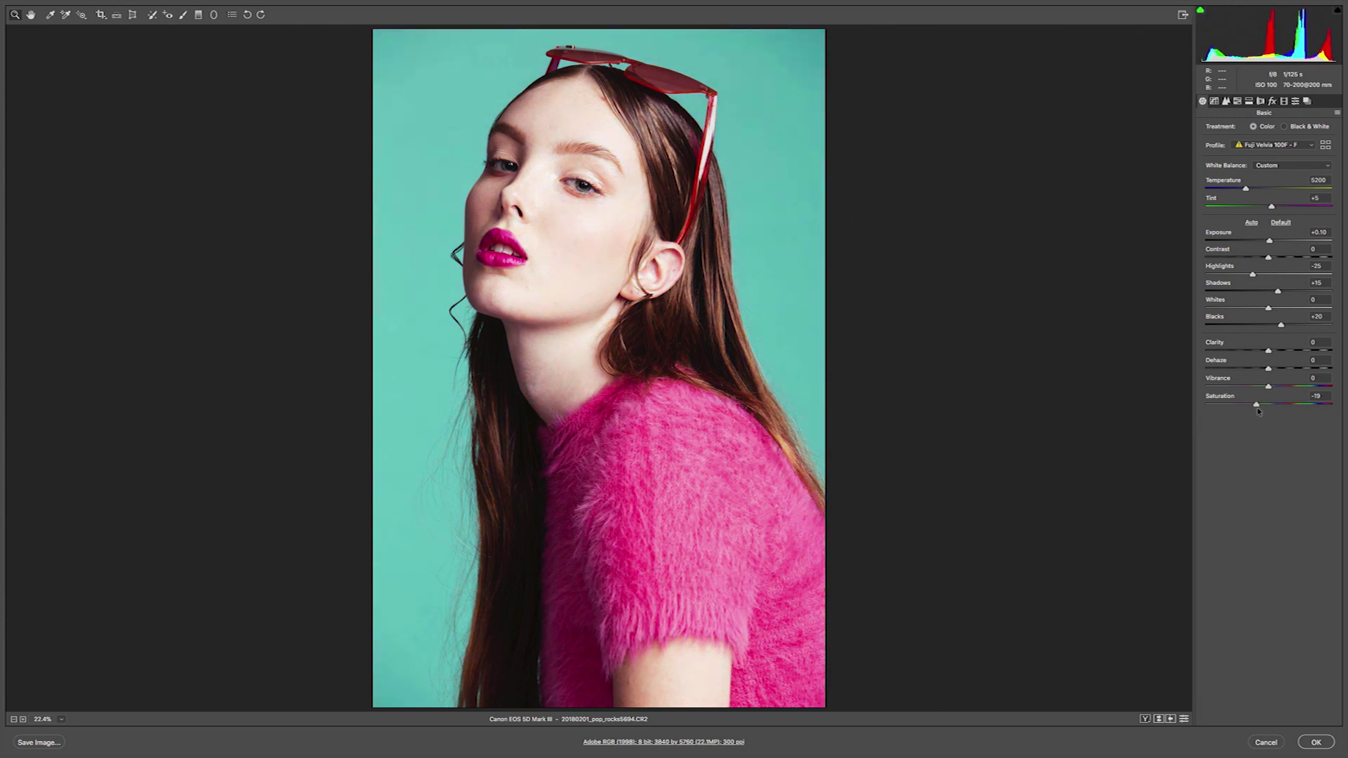
# Lower the Blacks to -20 and adjust the HSL hues of the reds, oranges and yellows.
pyautogui.moveTo(1280, 327); pyautogui.dragTo(1253, 339)
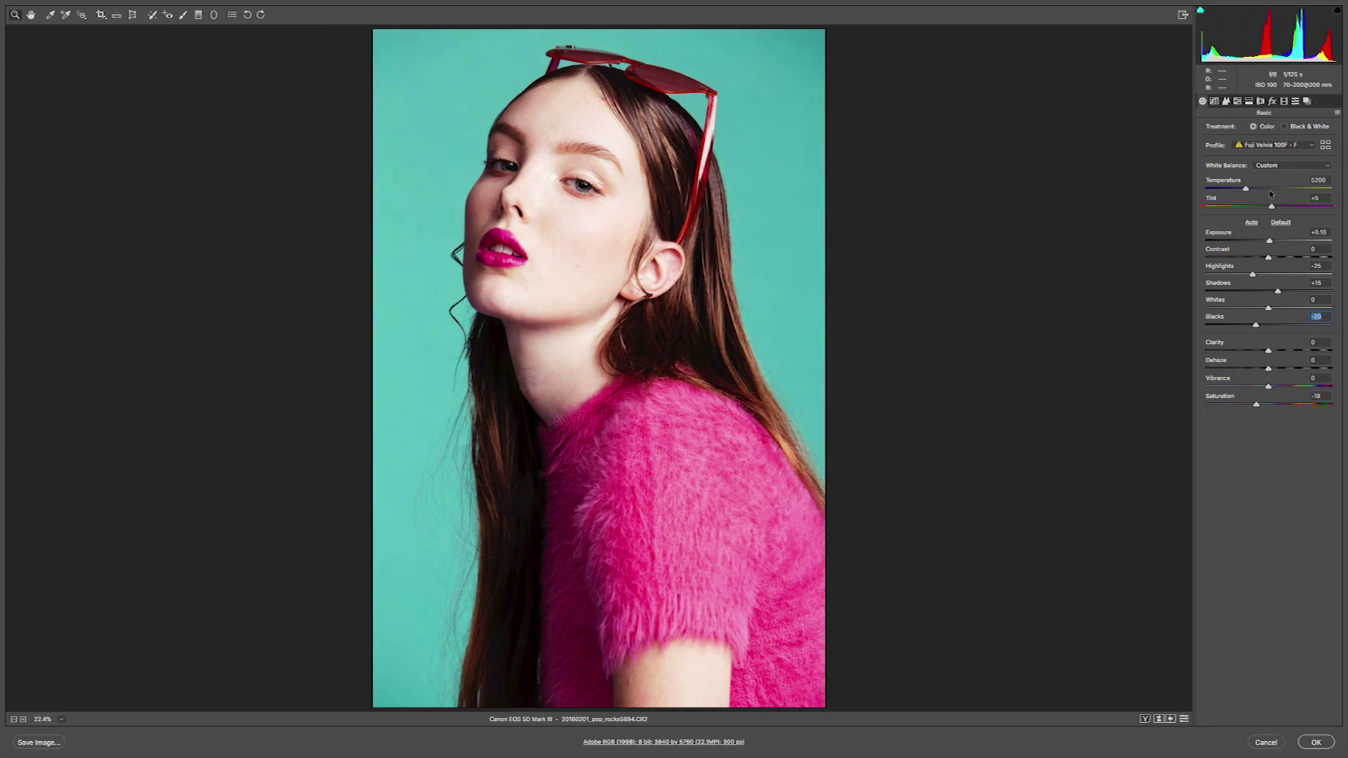
pyautogui.click(1236, 102)
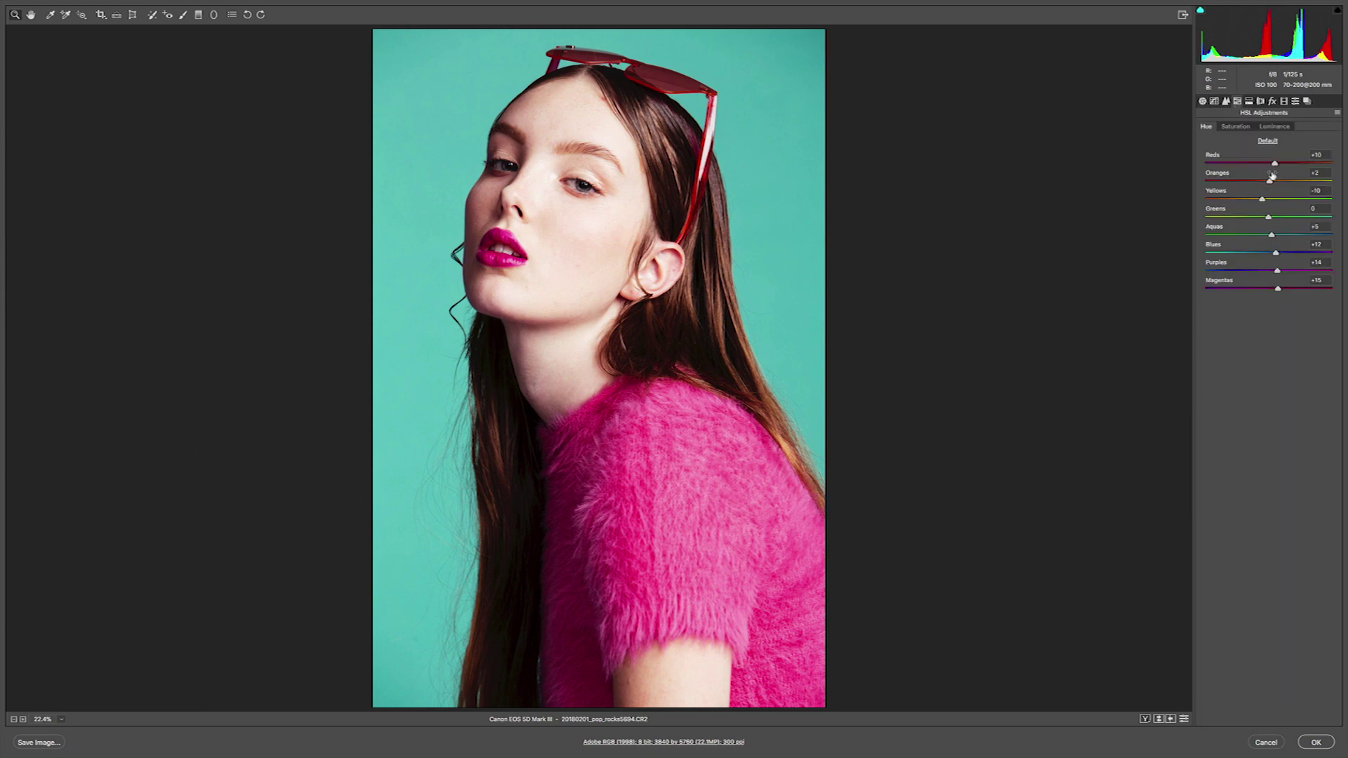
pyautogui.moveTo(1274, 164); pyautogui.dragTo(1257, 191)
pyautogui.moveTo(1256, 182); pyautogui.dragTo(1269, 187)
pyautogui.moveTo(1263, 199); pyautogui.dragTo(1272, 217)
# Set the grain amount in the Camera Raw effects to 0.
pyautogui.click(1273, 102)
pyautogui.moveTo(1223, 150); pyautogui.dragTo(1201, 148)
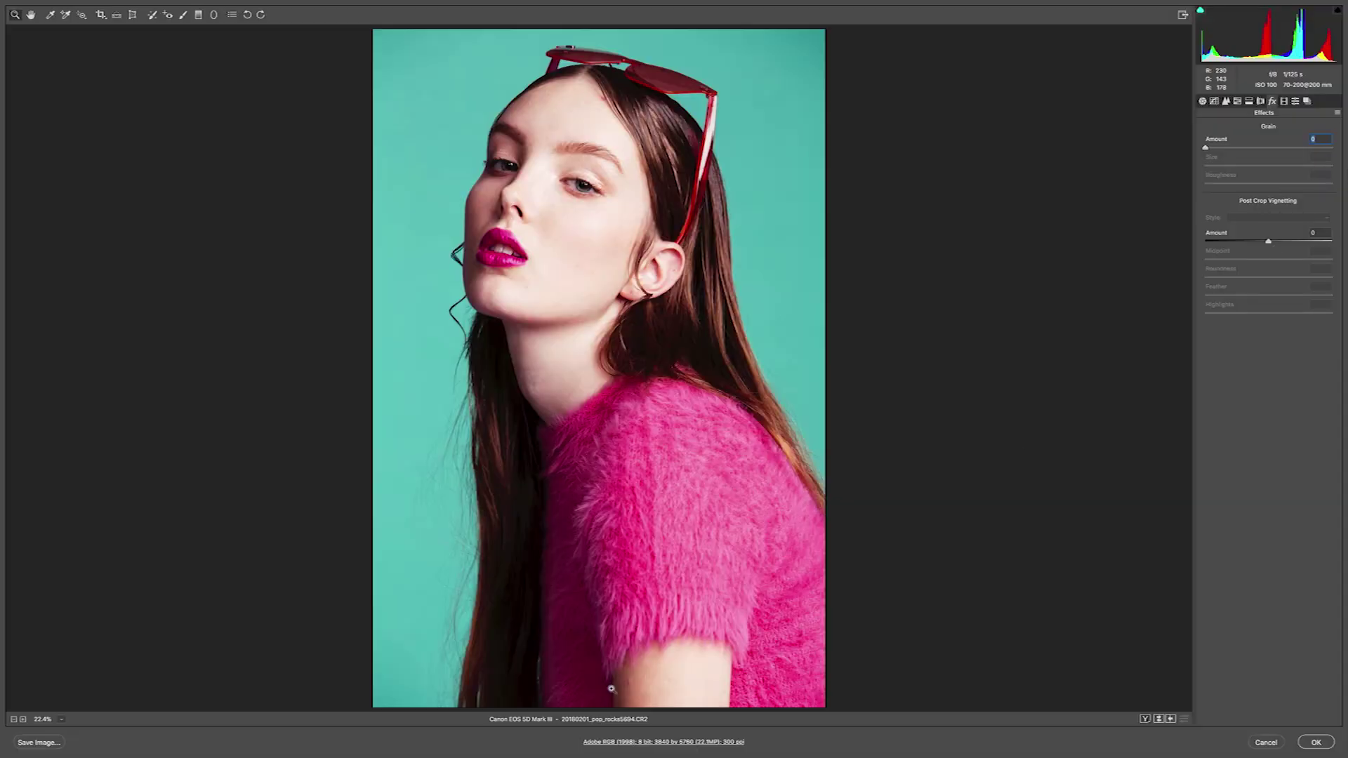
# Confirm the workflow options with Open in Photoshop as Smart Objects enabled, and apply the Camera Raw adjustments to the portrait.
pyautogui.click(684, 743)
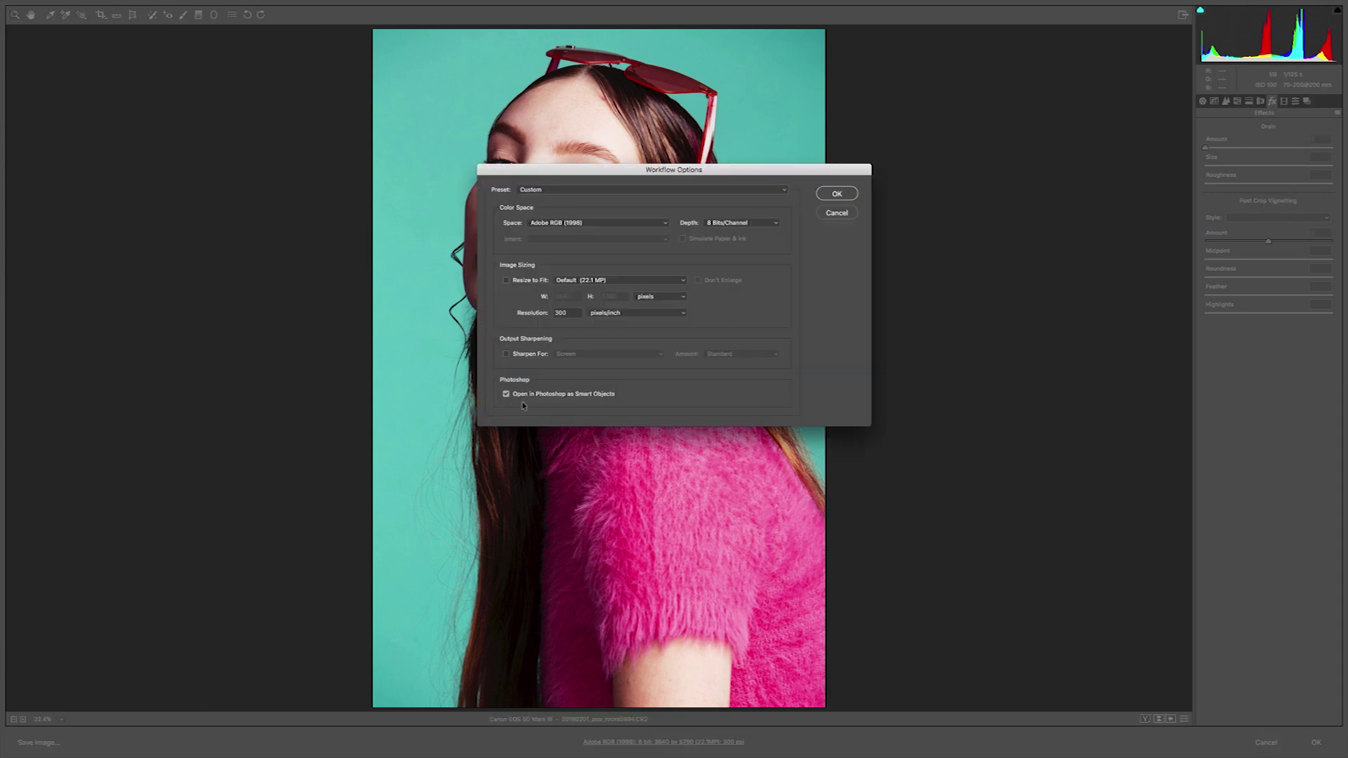
pyautogui.click(839, 194)
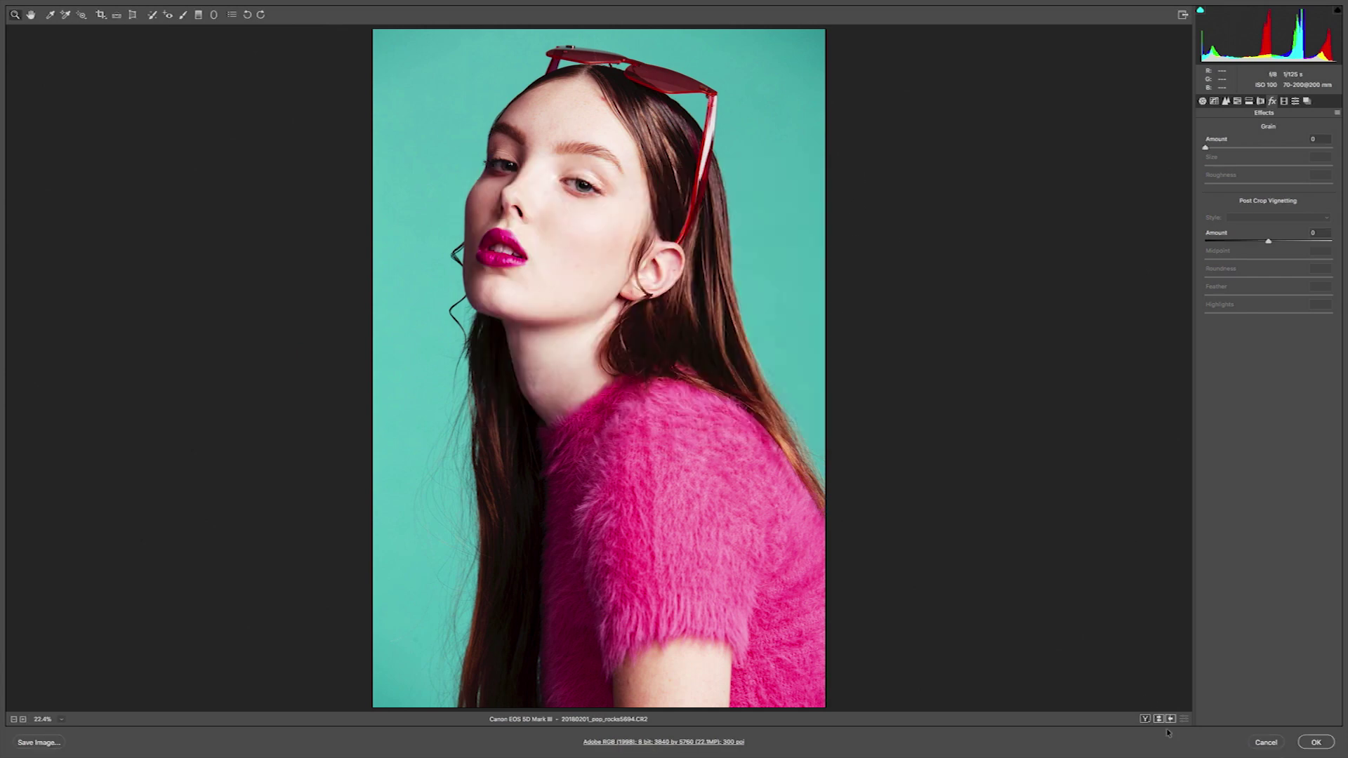
pyautogui.click(1321, 744)
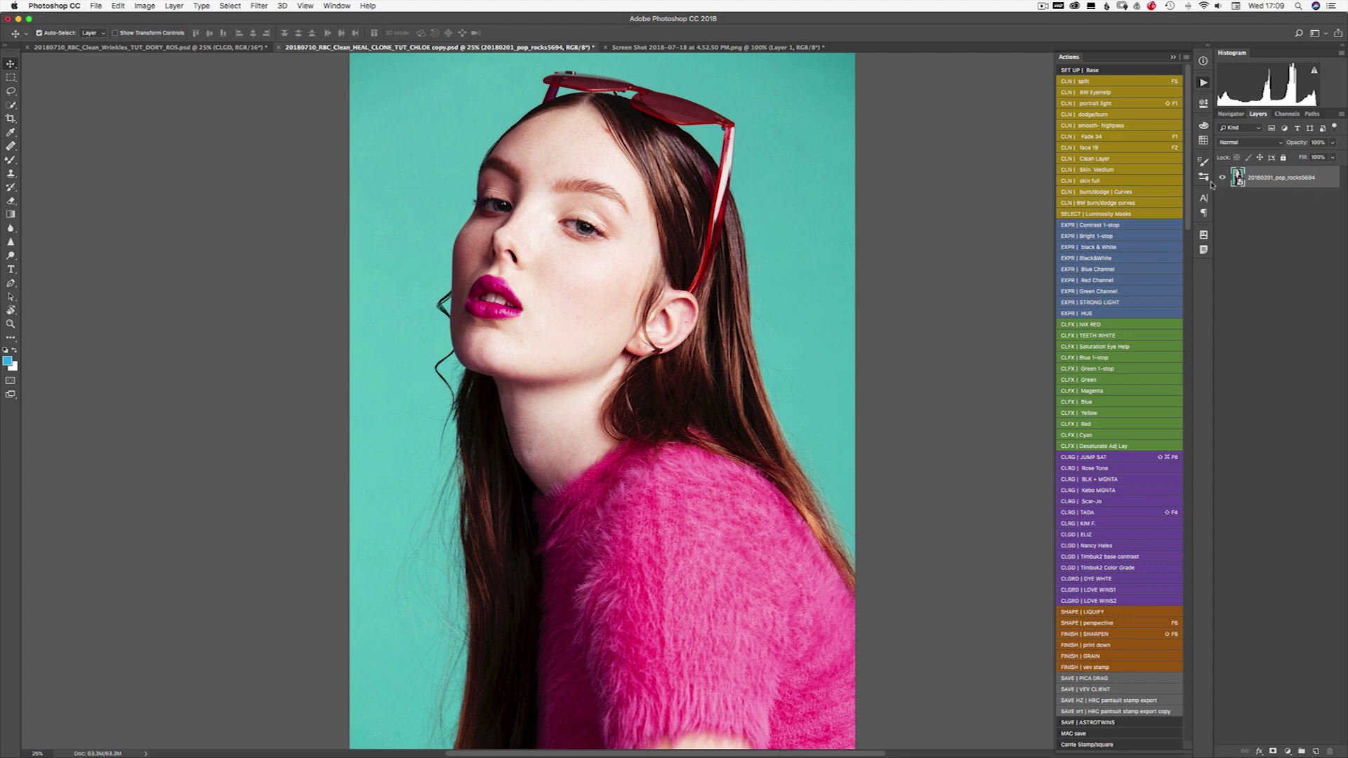
# Undo and redo the Camera Raw edit to compare the portrait before and after the grading.
pyautogui.press('super+z')
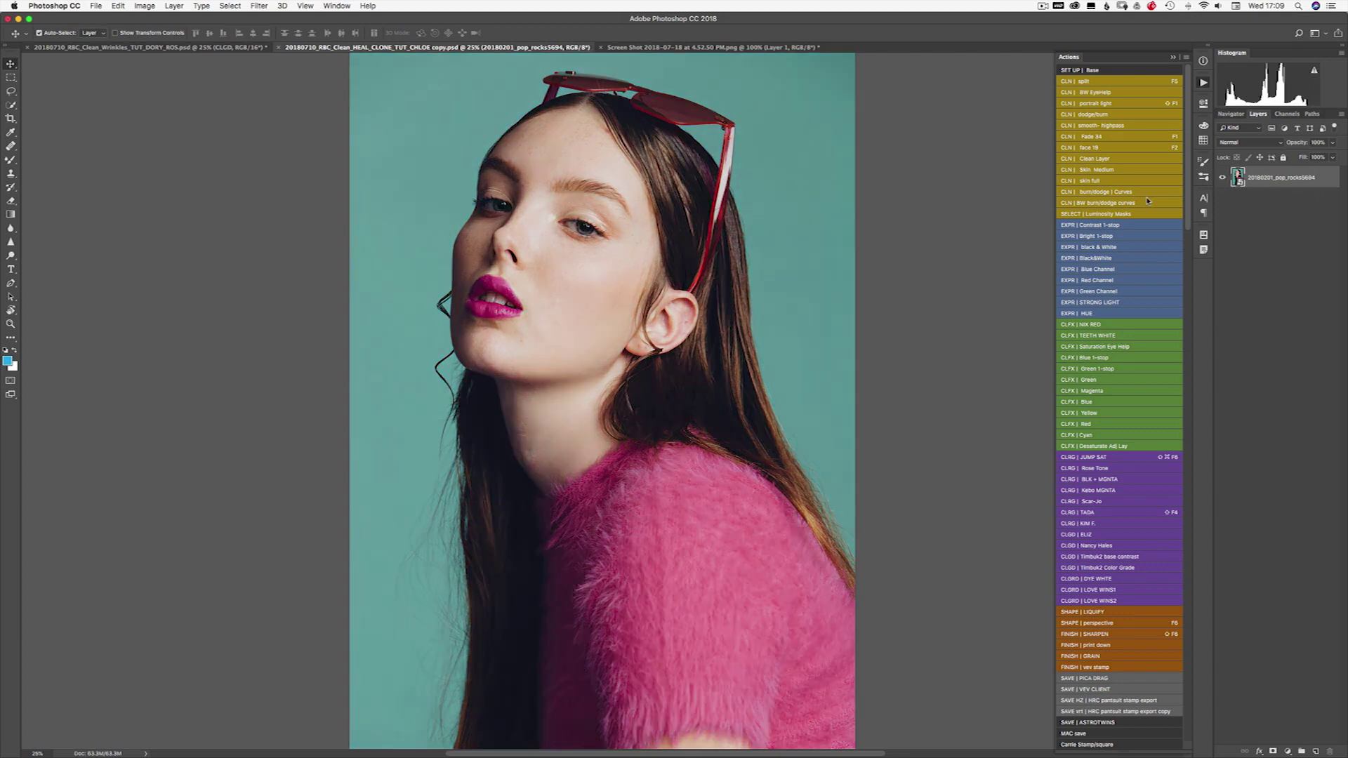
pyautogui.press('super+z')
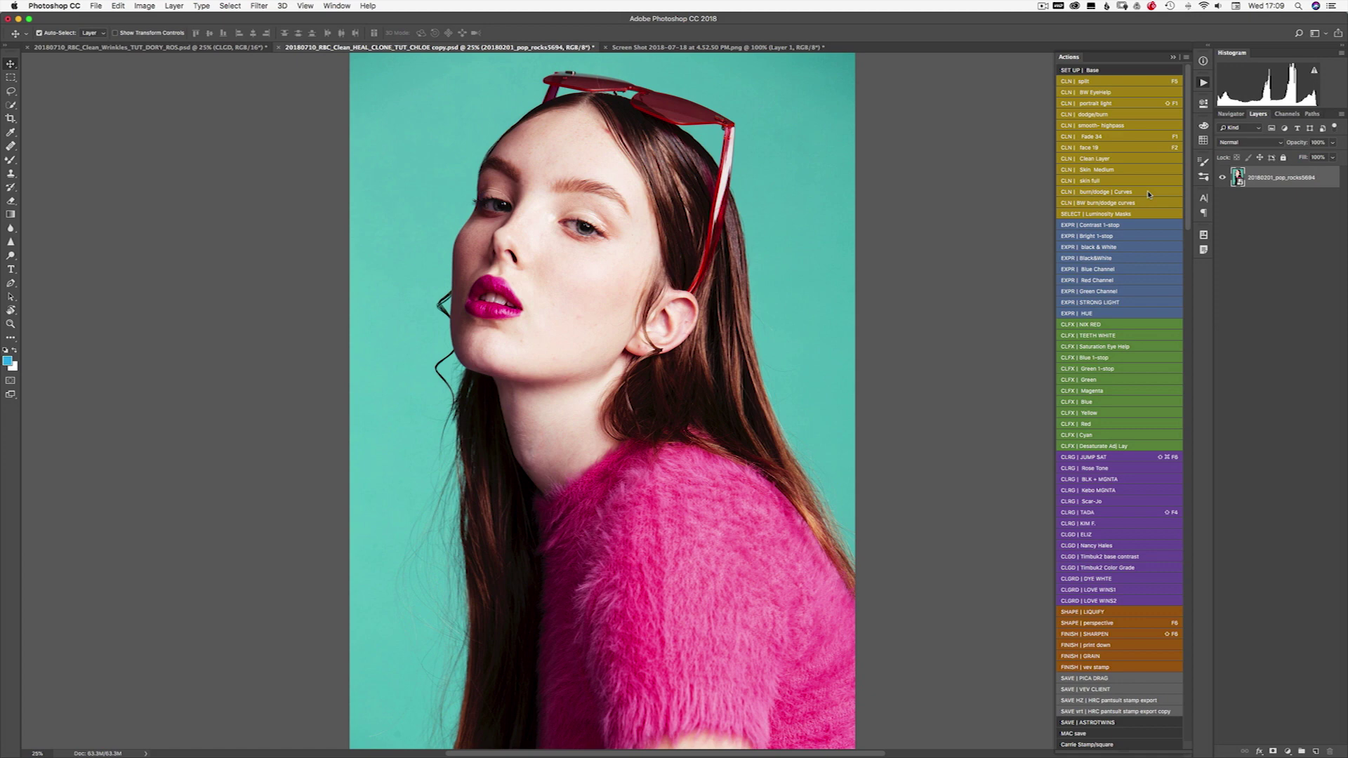
# Reopen the portrait smart object's Camera Raw settings, lower the Whites to -50 and apply the change.
pyautogui.doubleClick(1238, 178)
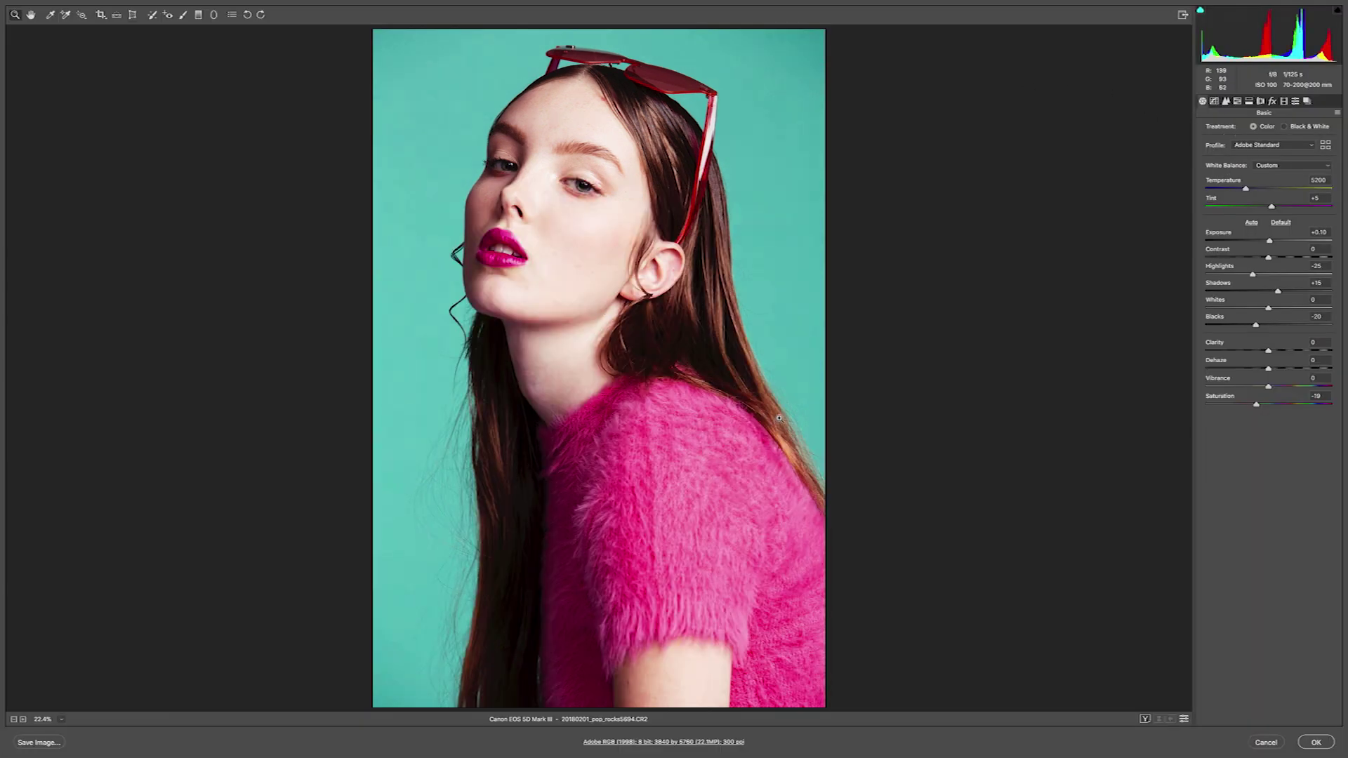
pyautogui.moveTo(1266, 312); pyautogui.dragTo(1235, 313)
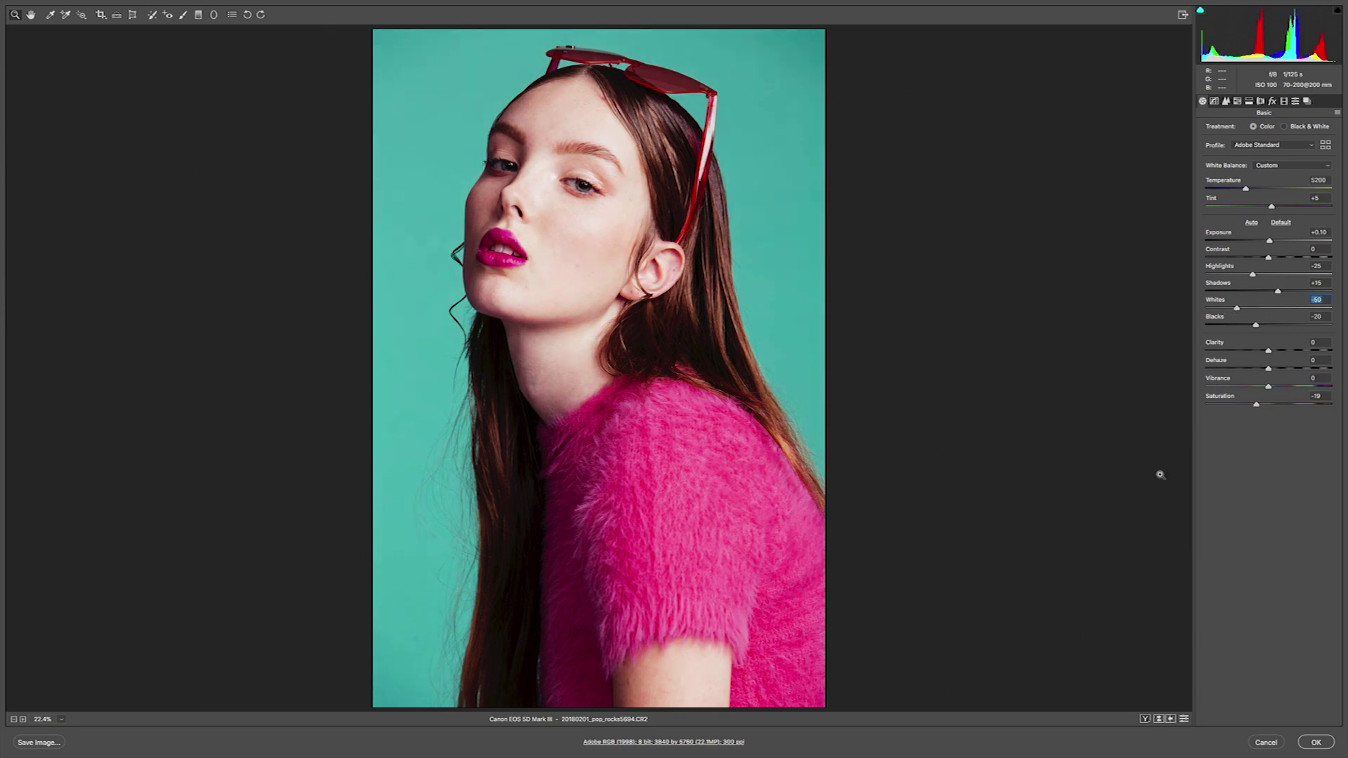
pyautogui.press('Return')
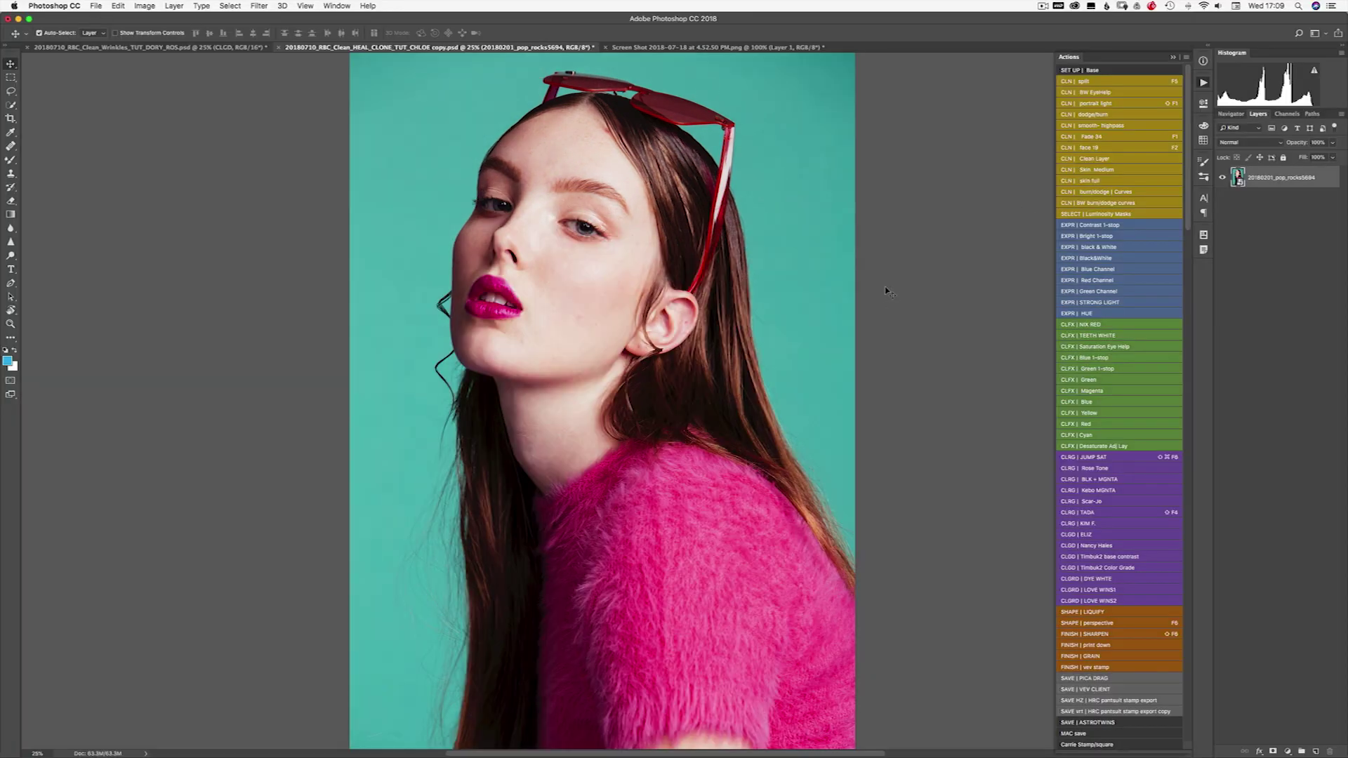